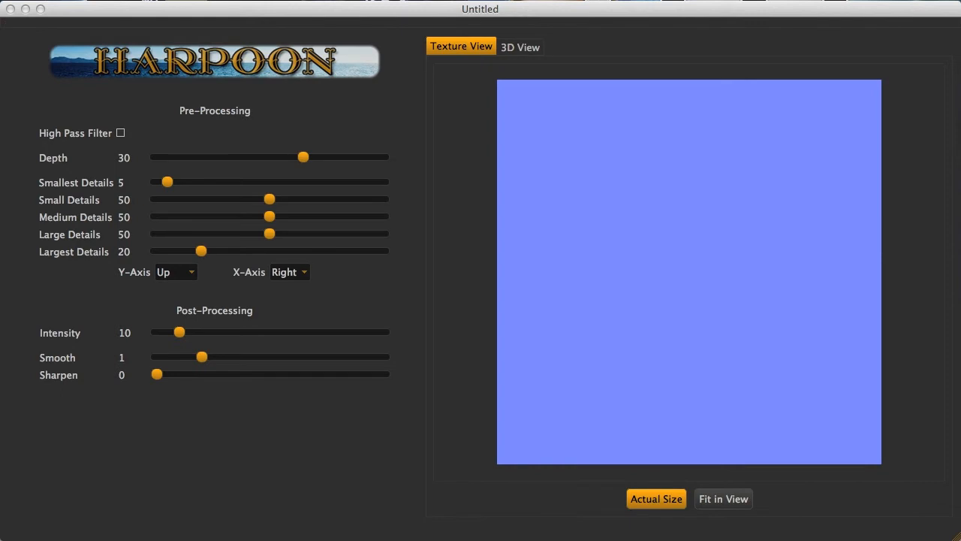
Load the RockExample.dcmf material from the Tutorial folder and look over its normal map.
key("super+o")
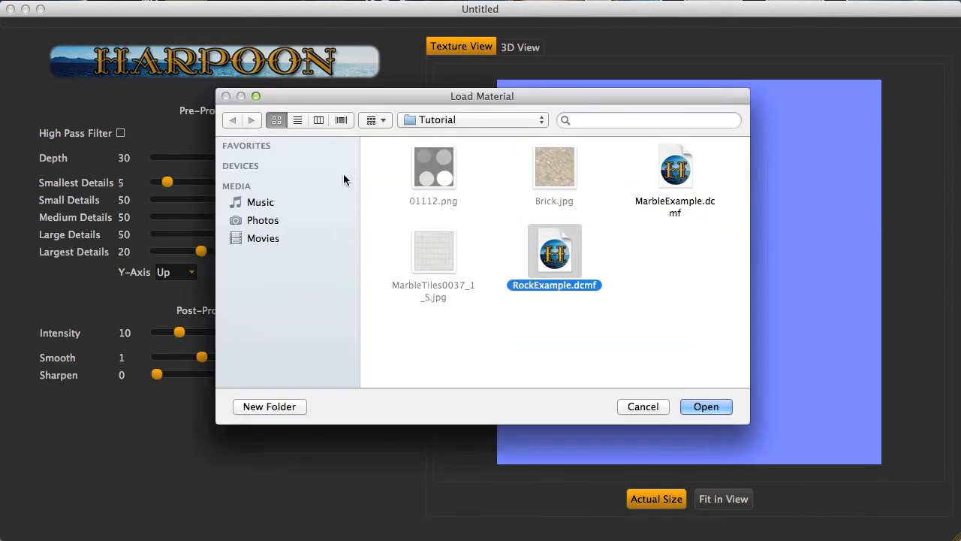
double_click(546, 259)
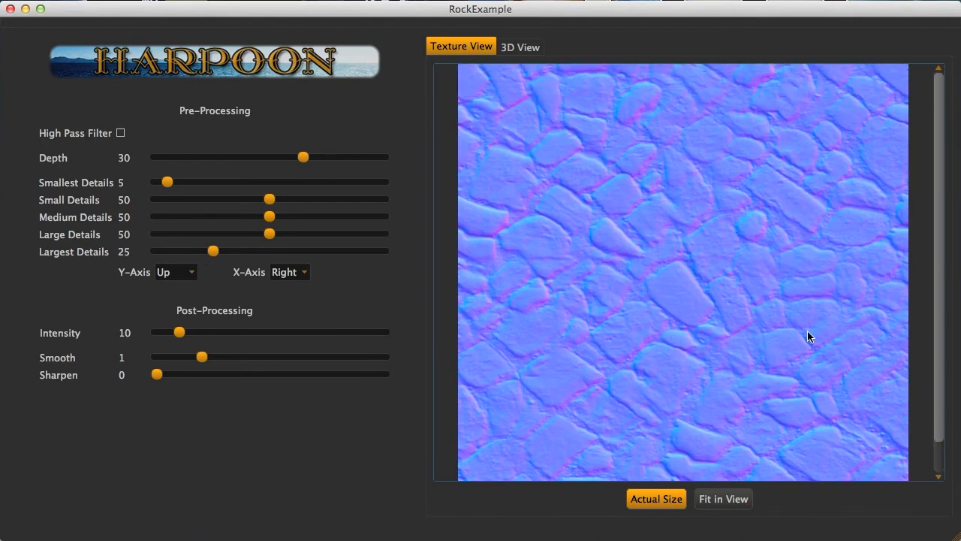
scroll(809, 255, "down", 3)
scroll(810, 256, "up", 1)
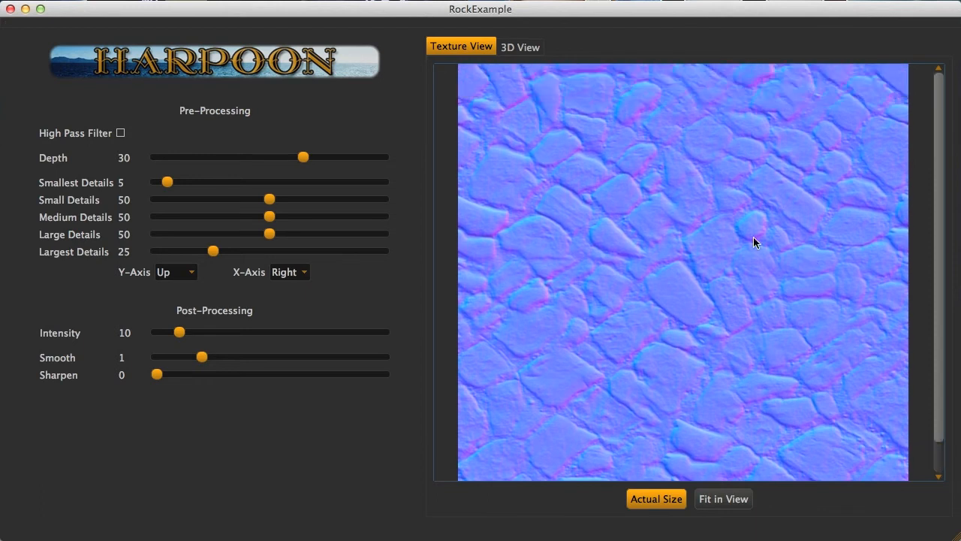
View the whole normal map fitted in the texture view, then return it to actual size.
left_click(724, 499)
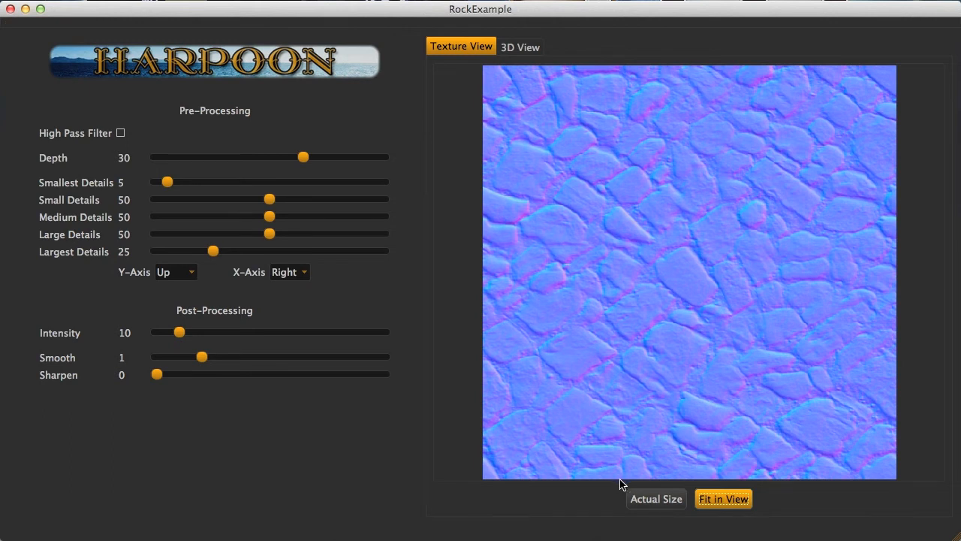
left_click(640, 494)
scroll(648, 310, "down", 2)
scroll(647, 310, "up", 2)
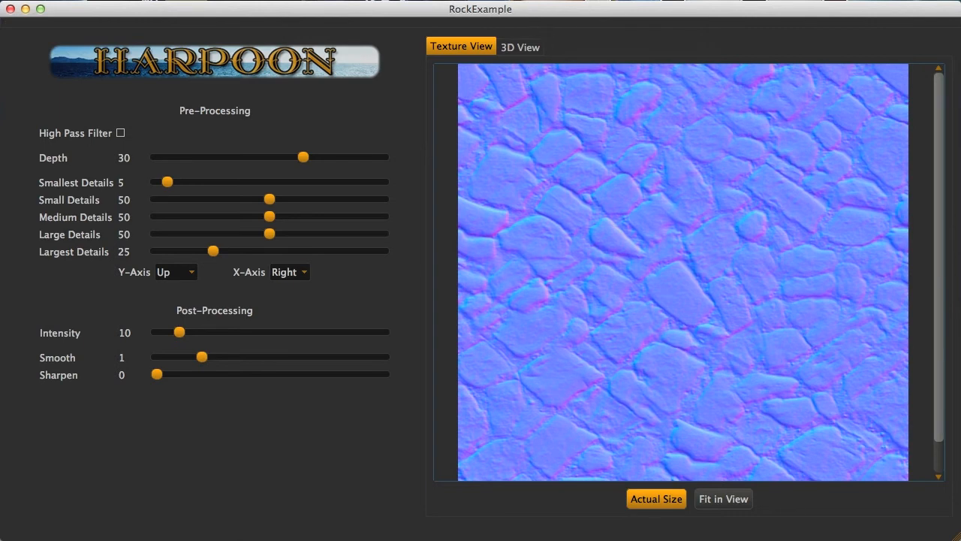
Show the material in 3D and preview it on a cube, a cylinder and a plane before returning to the sphere.
left_click(525, 52)
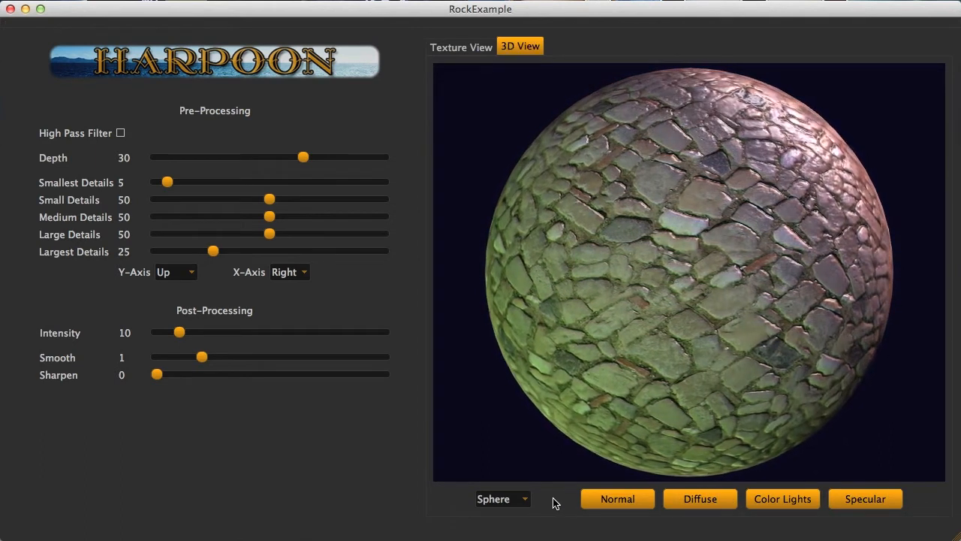
left_click(526, 499)
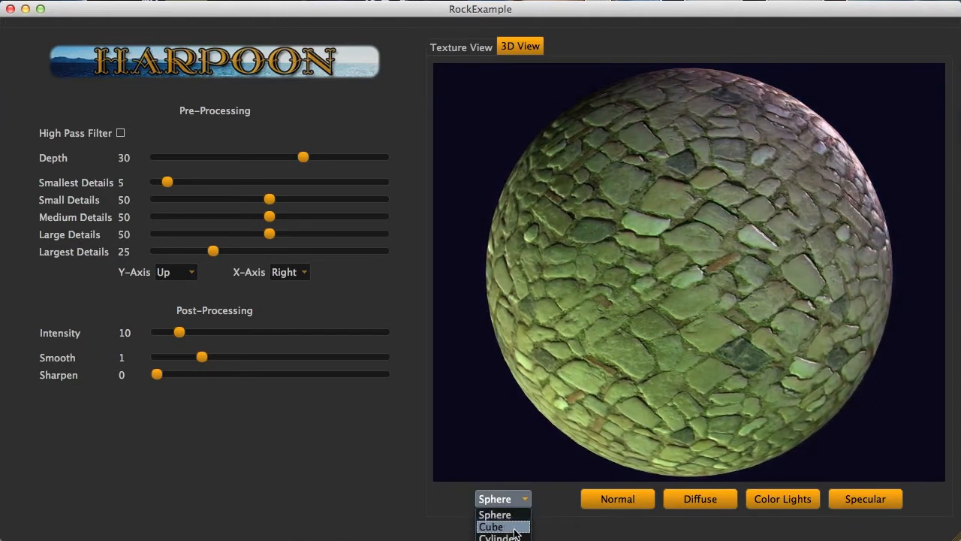
left_click(499, 526)
left_click(501, 503)
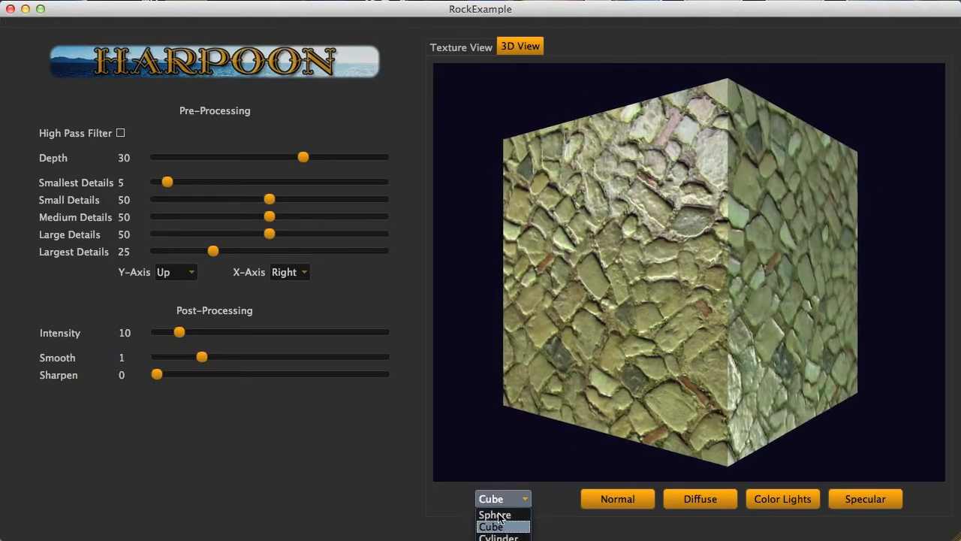
left_click(494, 536)
left_click(492, 502)
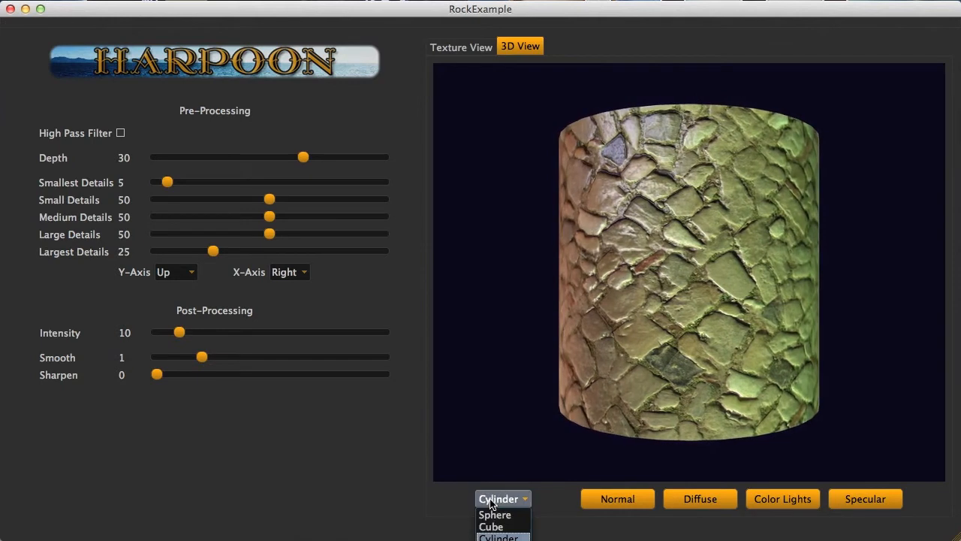
left_click(500, 535)
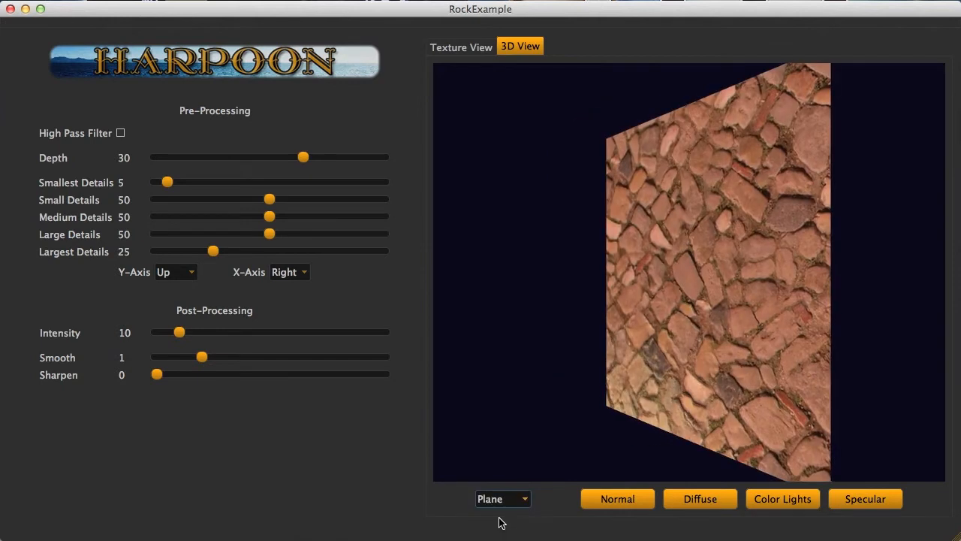
left_click(500, 504)
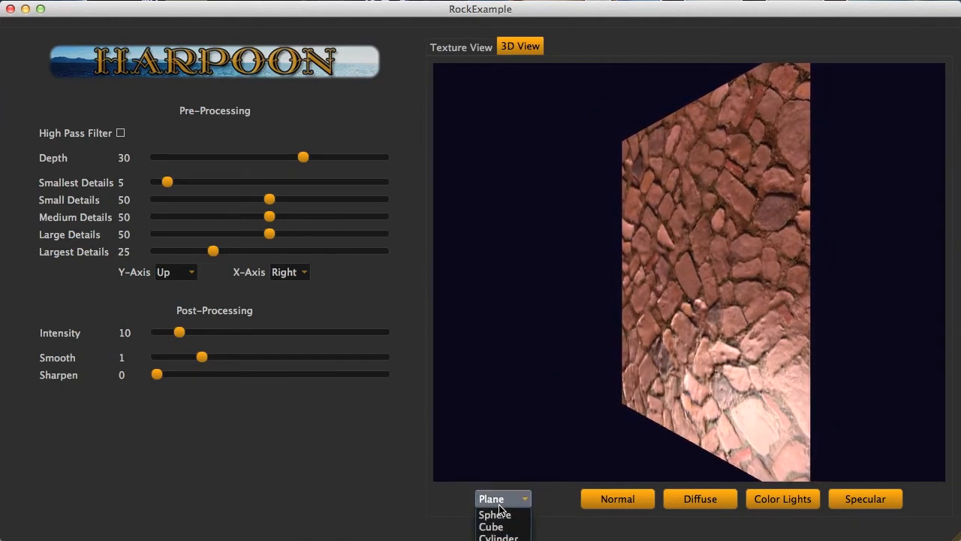
left_click(498, 514)
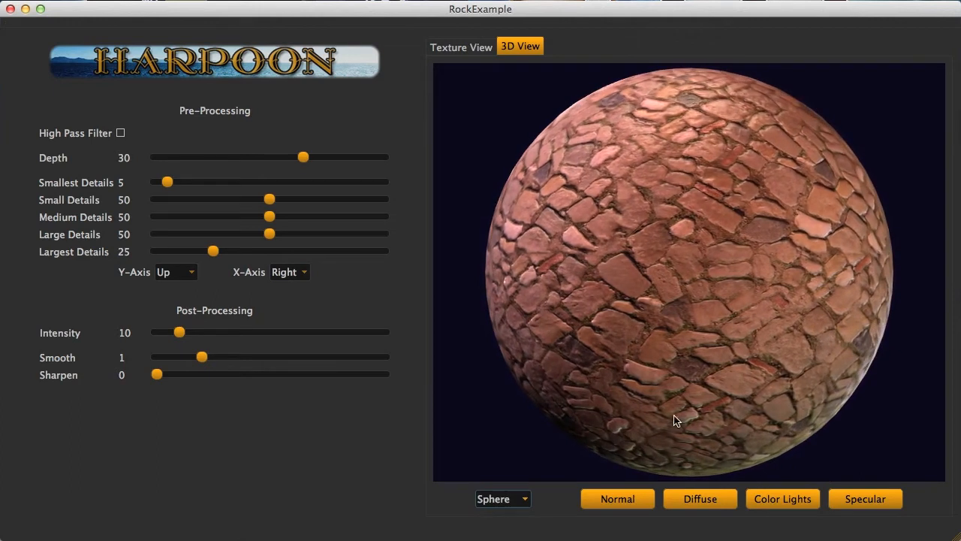
Switch the normal map off and back on in the 3D preview to see its effect.
left_click(616, 505)
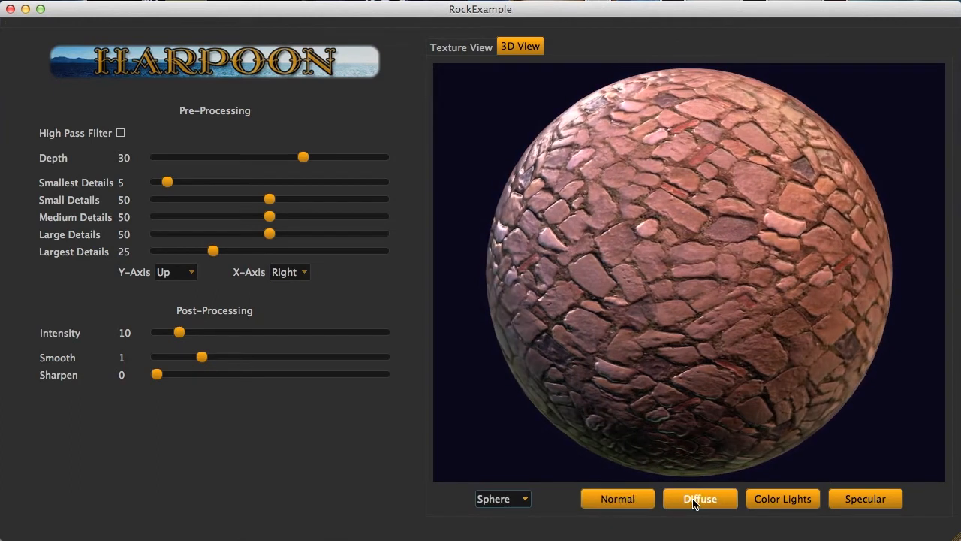
left_click(782, 501)
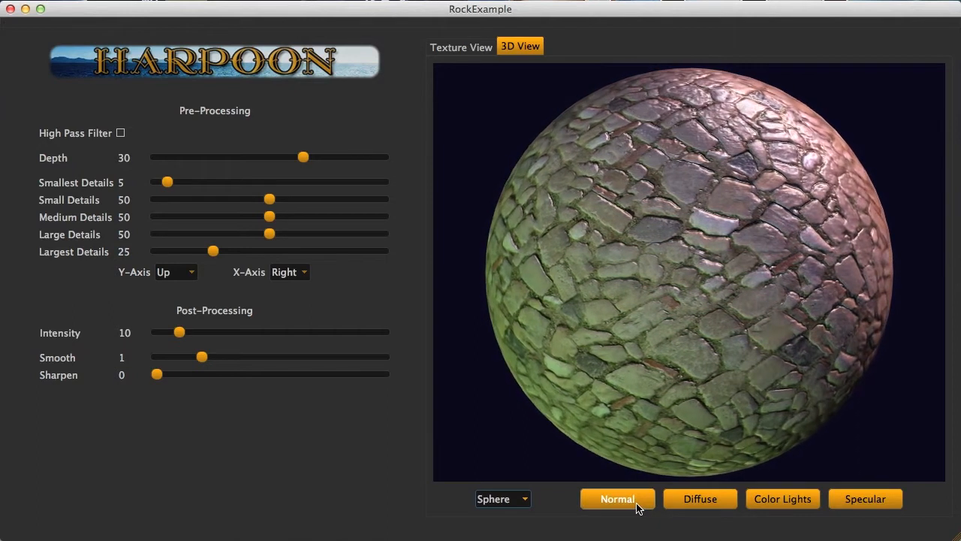
left_click(637, 509)
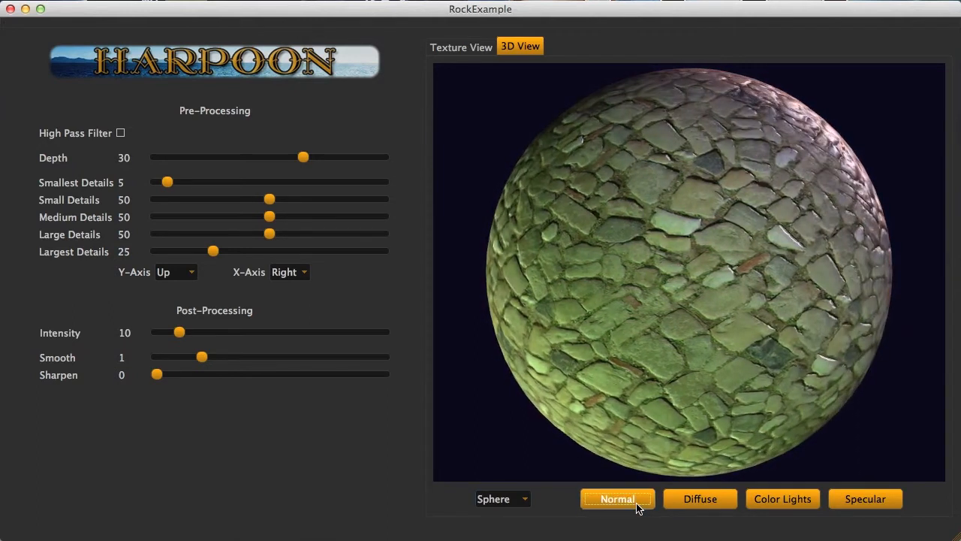
left_click(637, 508)
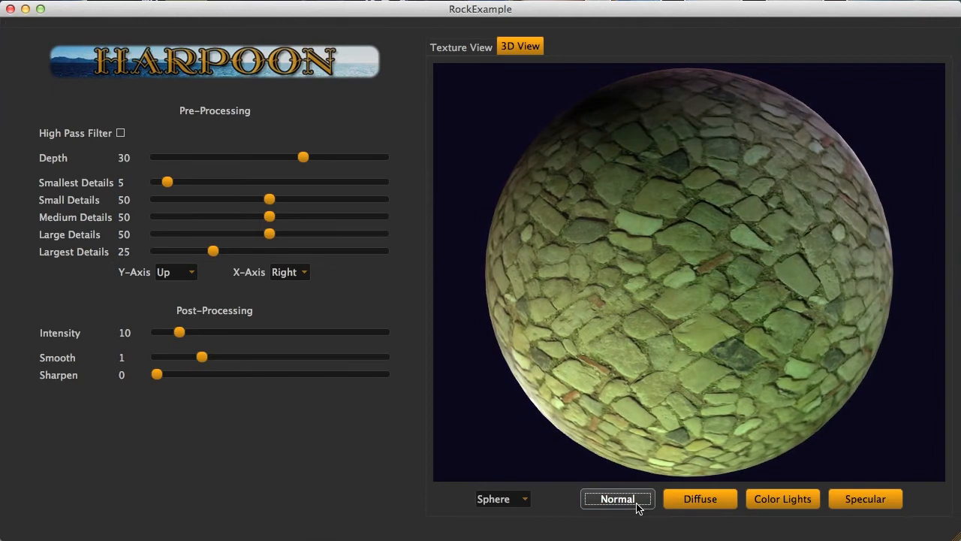
Hide the diffuse texture on the 3D sphere and check the flat texture before returning to the 3D preview.
left_click(712, 500)
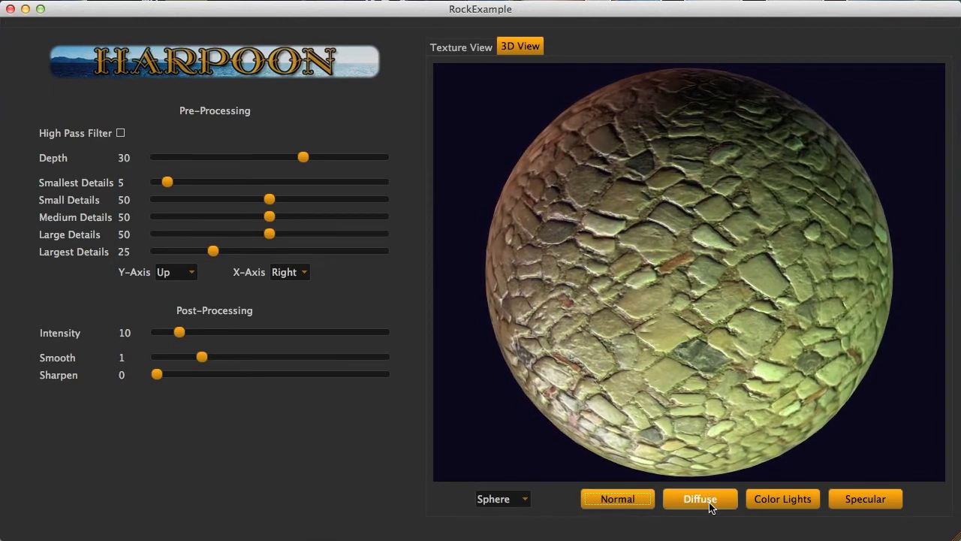
left_click(711, 505)
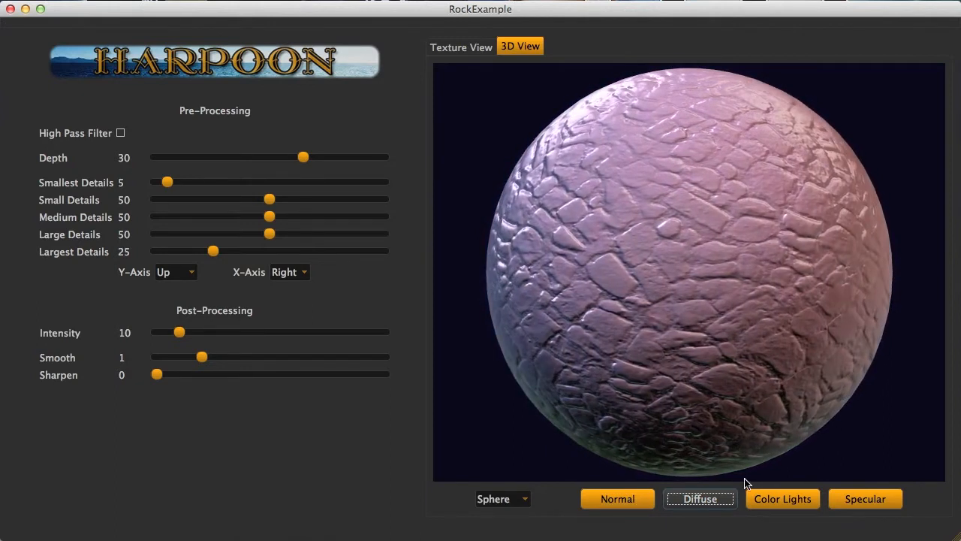
left_click(461, 46)
left_click(552, 48)
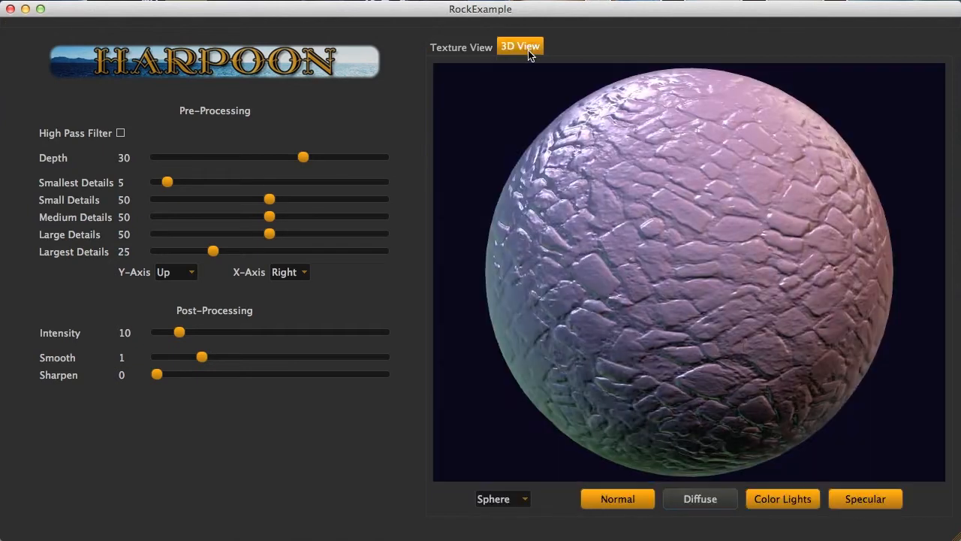
Compare the sphere with and without color lights, and with and without specular highlights, leaving both on.
left_click(782, 501)
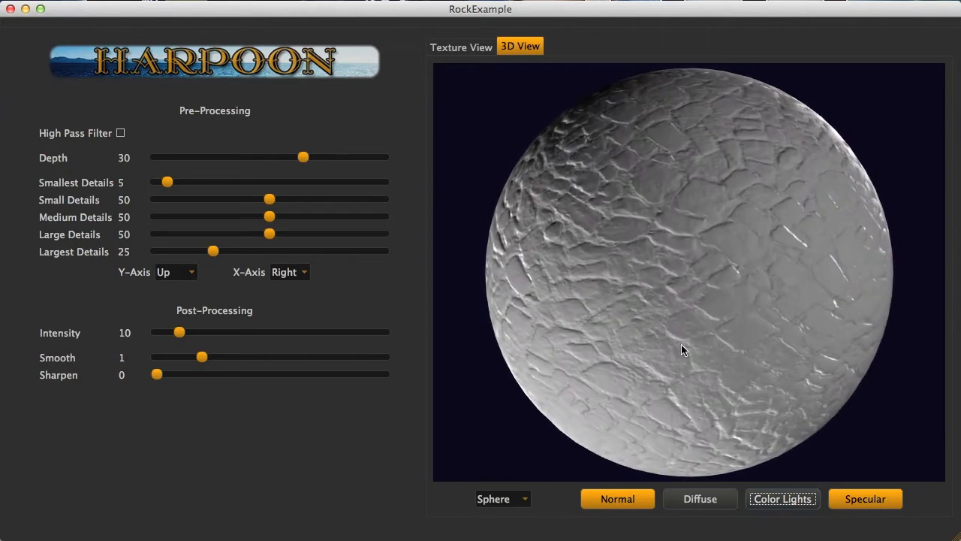
left_click(763, 501)
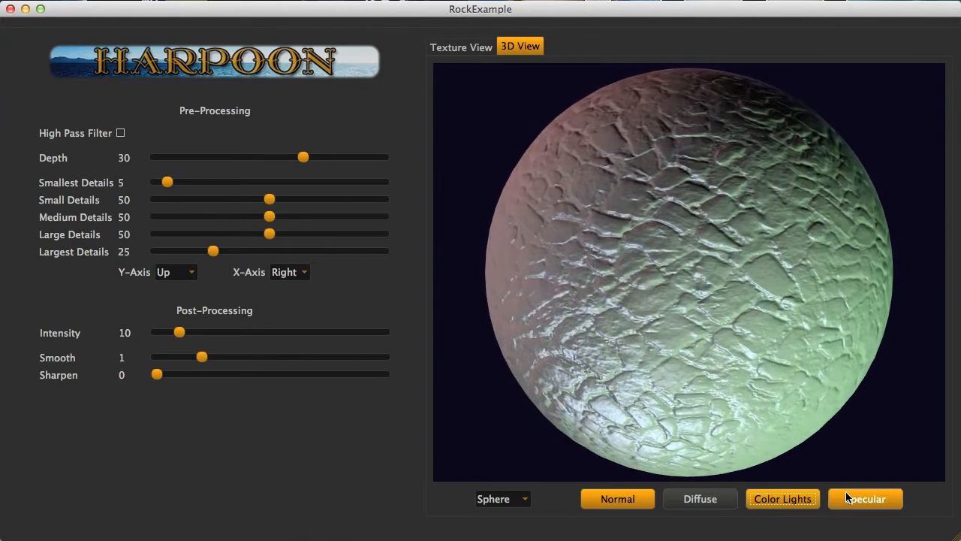
left_click(846, 492)
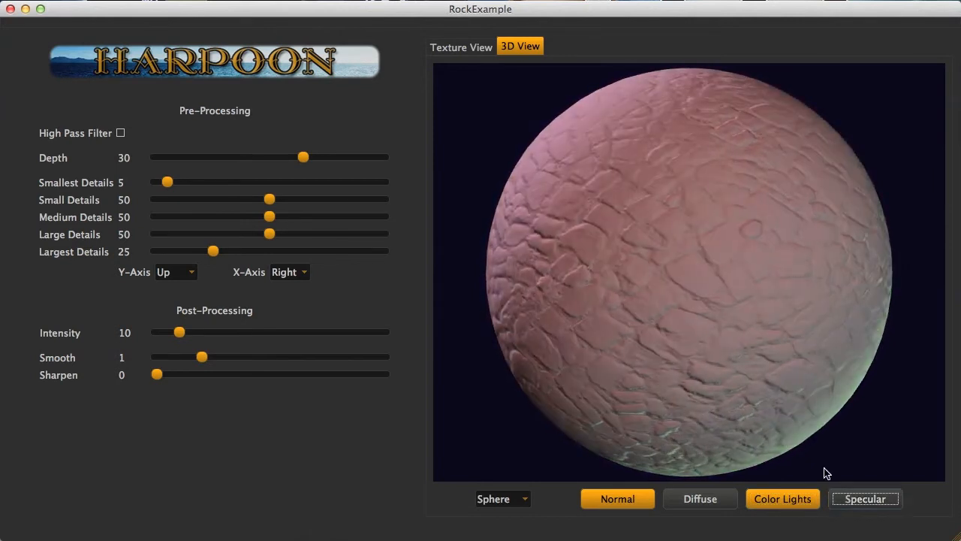
left_click(867, 502)
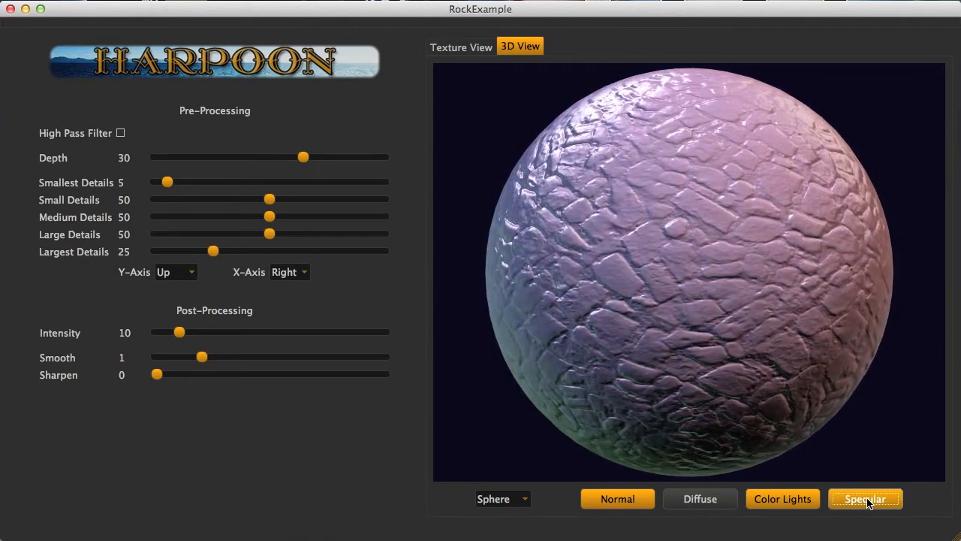
left_click(867, 502)
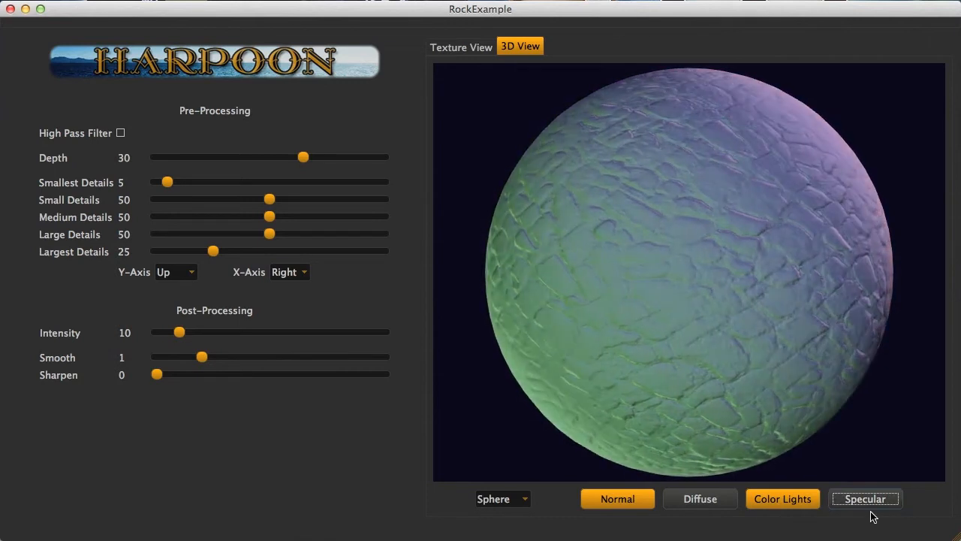
left_click(881, 503)
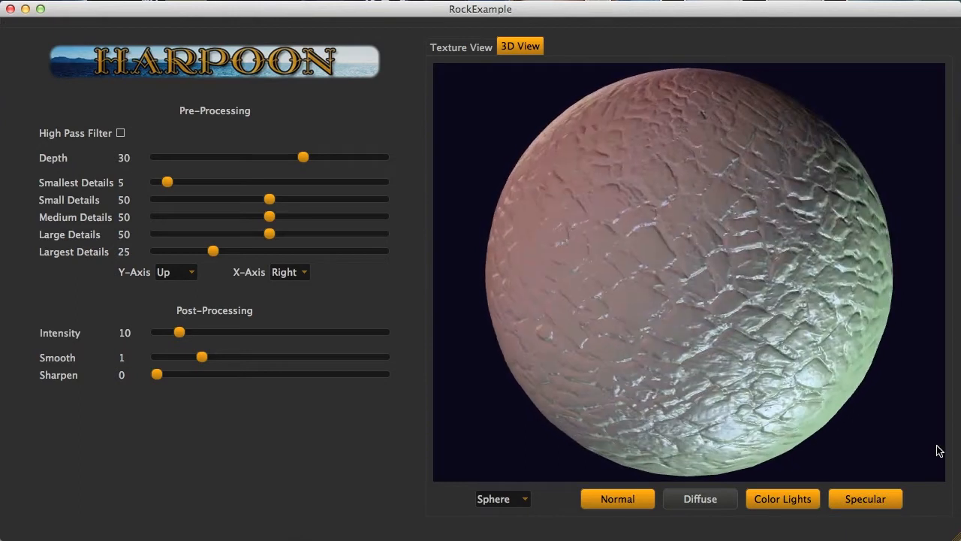
Show the diffuse texture on the sphere again and inspect the surface by zooming and rotating the preview.
left_click(691, 500)
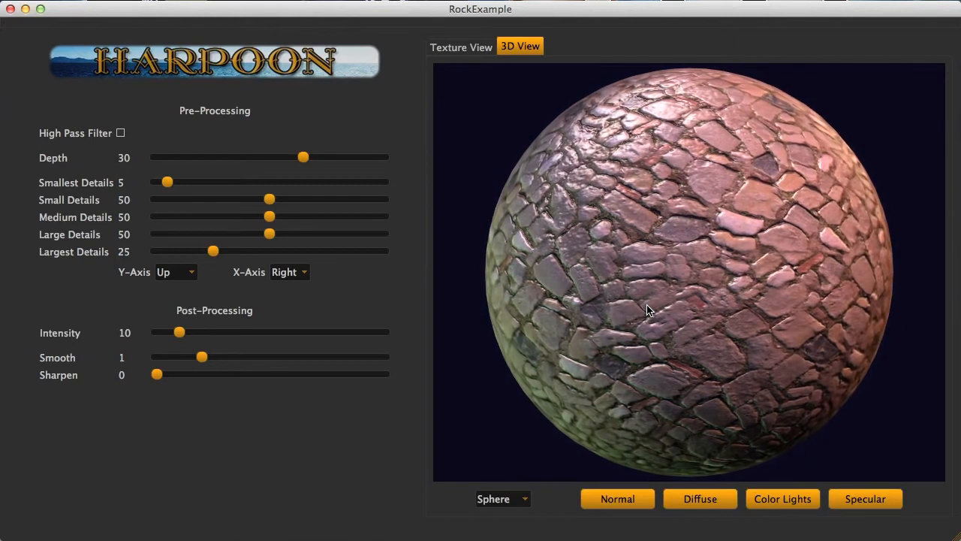
scroll(647, 310, "up", 3)
scroll(648, 310, "up", 3)
scroll(648, 310, "down", 6)
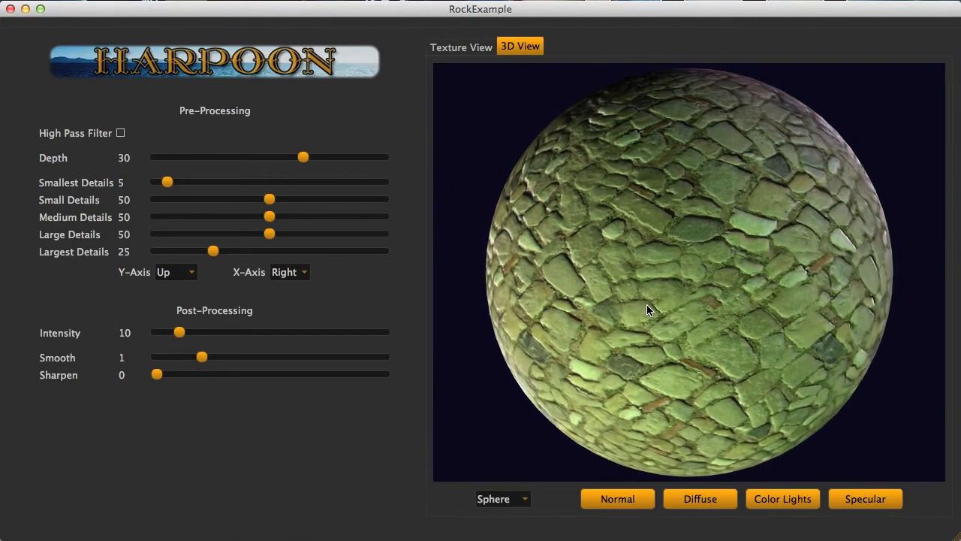
mouse_move(648, 310)
left_mouse_down()
mouse_move(777, 316)
mouse_move(586, 307)
mouse_move(633, 385)
mouse_move(653, 251)
mouse_move(648, 308)
left_mouse_up()
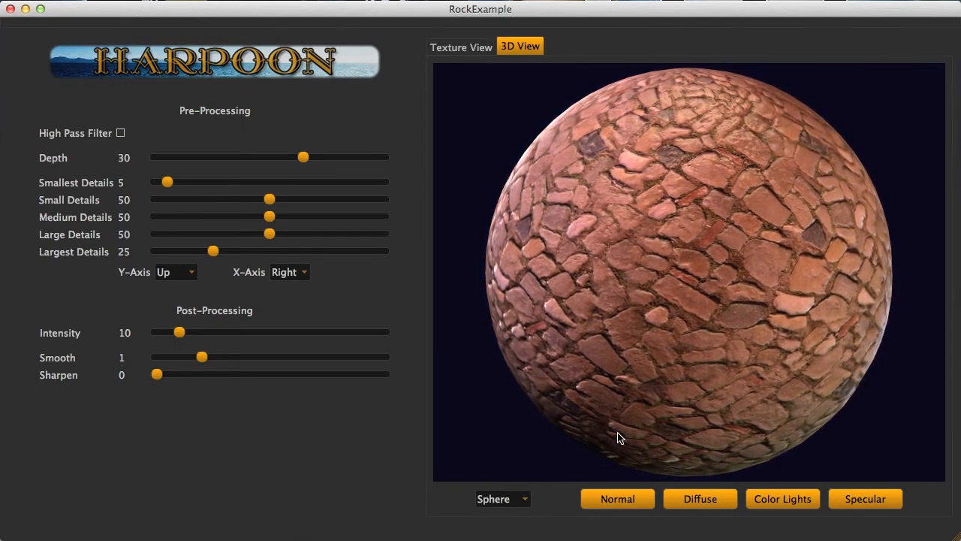
Toggle the normal map repeatedly on the diffuse-textured sphere to compare the surface with and without it.
left_click(610, 497)
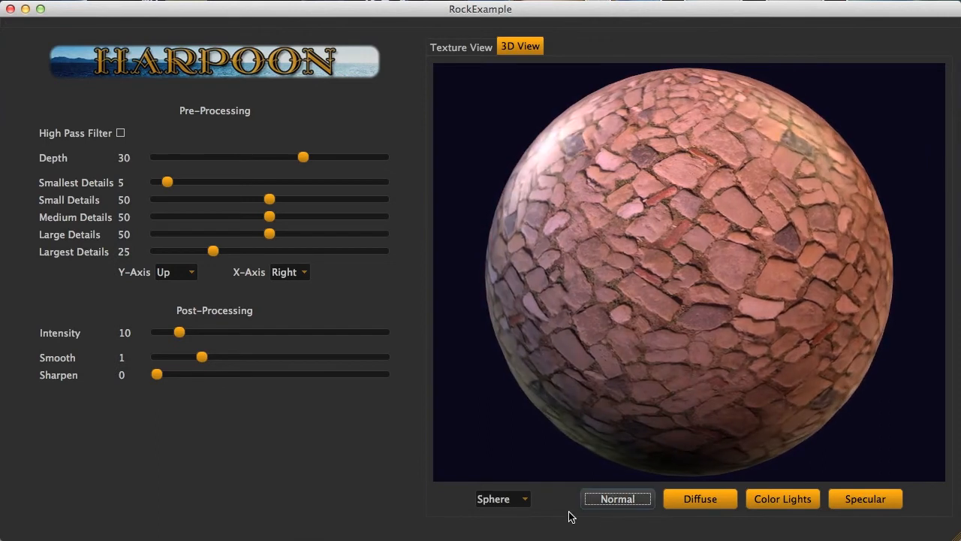
left_click(610, 499)
key("space")
key("space")
key("space")
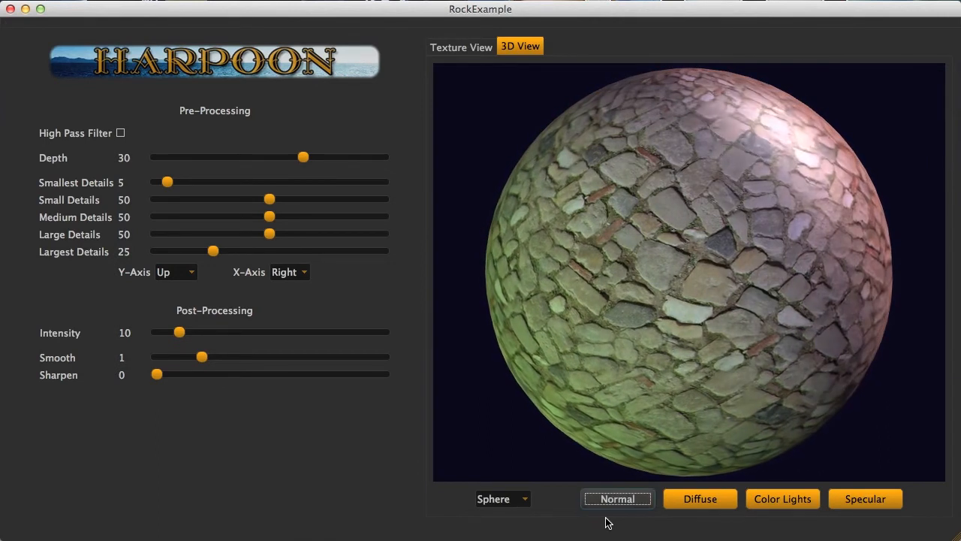
left_click(672, 373)
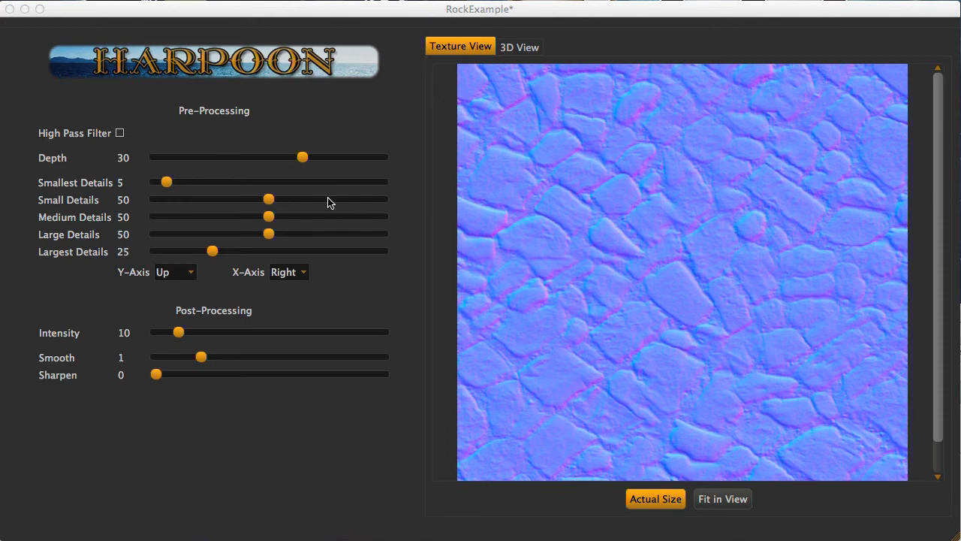
Set the Small, Medium, Large, Largest and Smallest Details of the normal map all to 0.
left_click_drag(268, 199, 141, 201)
left_click_drag(269, 217, 154, 218)
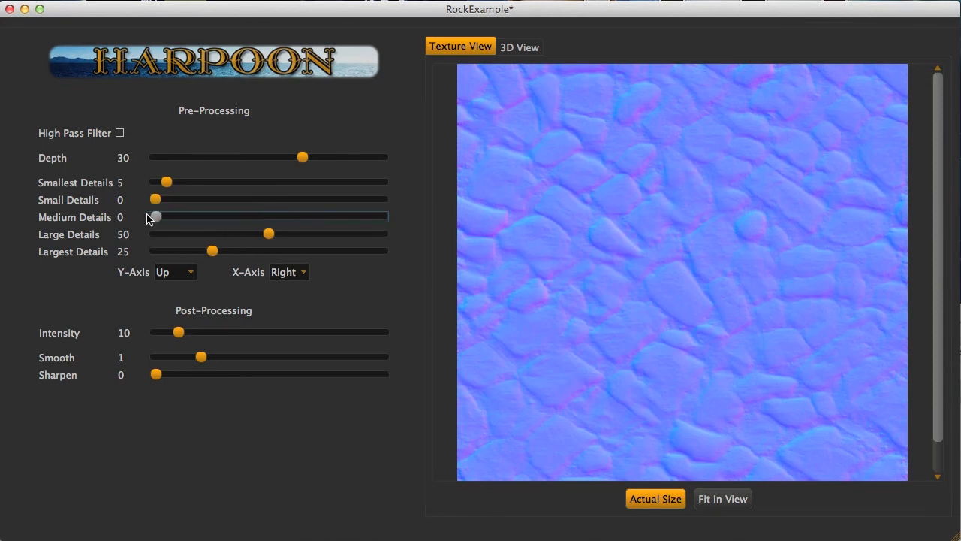
left_click(269, 236)
left_click_drag(269, 235, 154, 235)
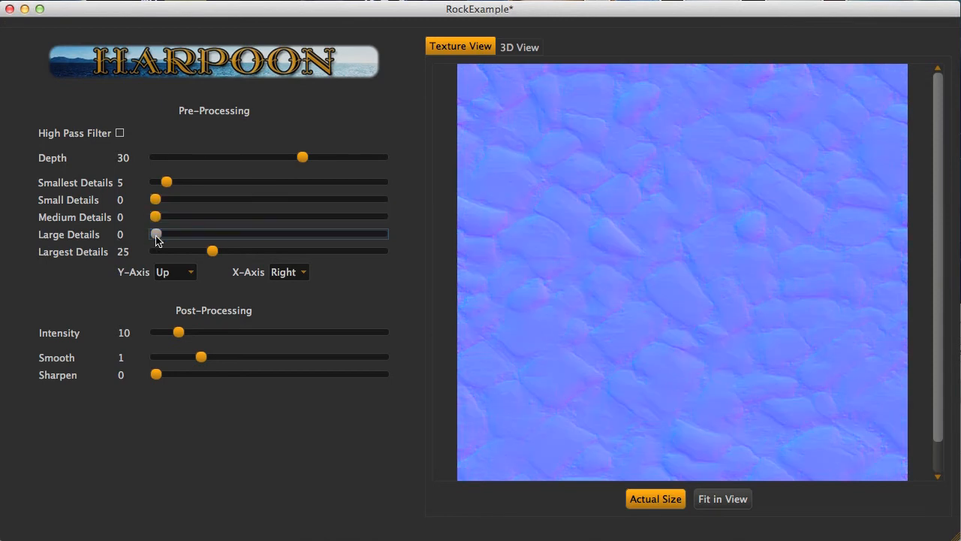
left_click_drag(213, 252, 153, 252)
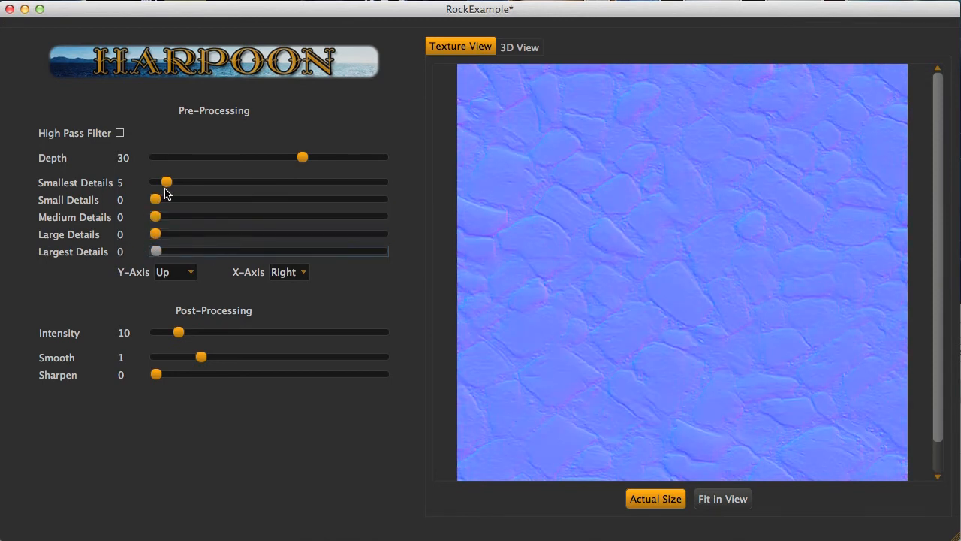
left_click_drag(166, 183, 146, 182)
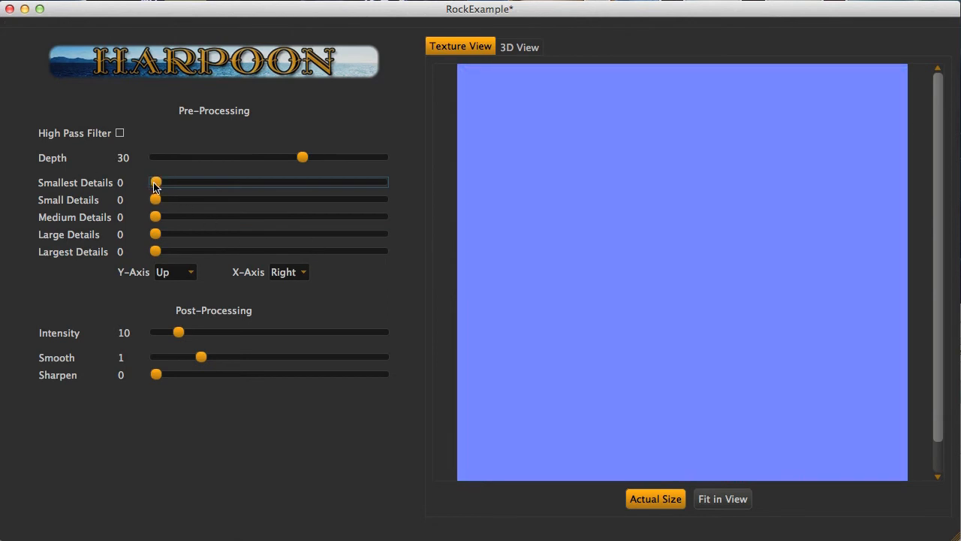
Raise the Smallest, Largest and Large Details one at a time to 100, returning each to 0 to compare their separate effects.
left_click_drag(155, 184, 453, 213)
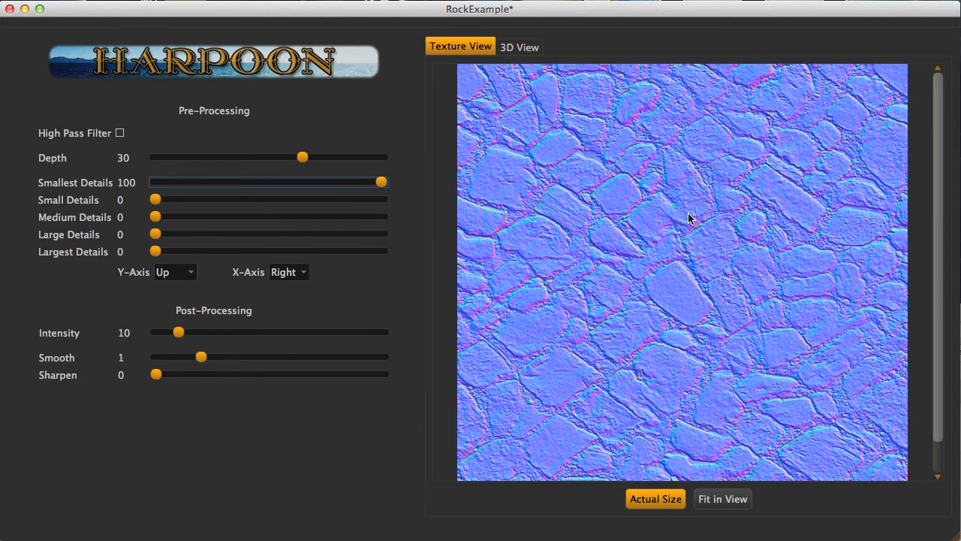
left_click_drag(381, 186, 100, 157)
left_click_drag(155, 251, 414, 262)
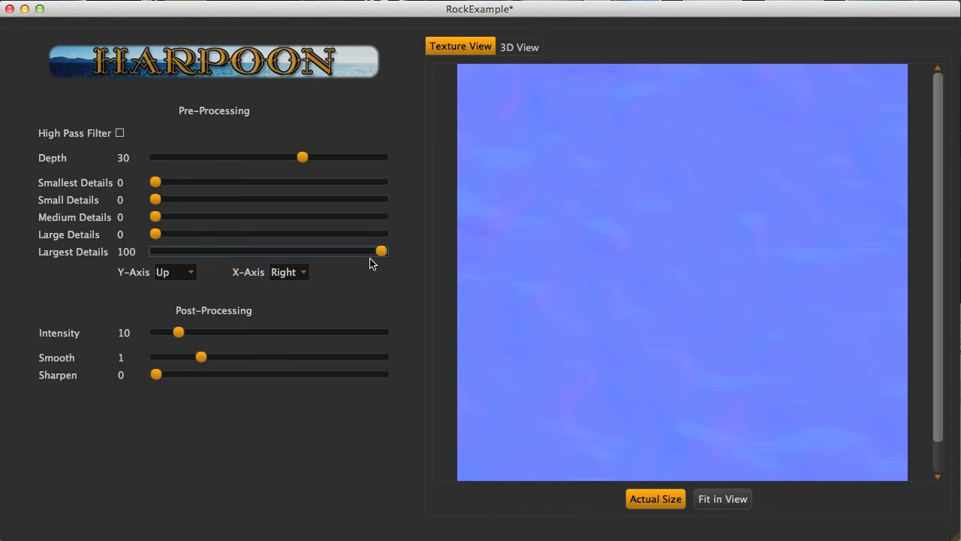
left_click_drag(382, 252, 448, 246)
left_click_drag(474, 331, 588, 336)
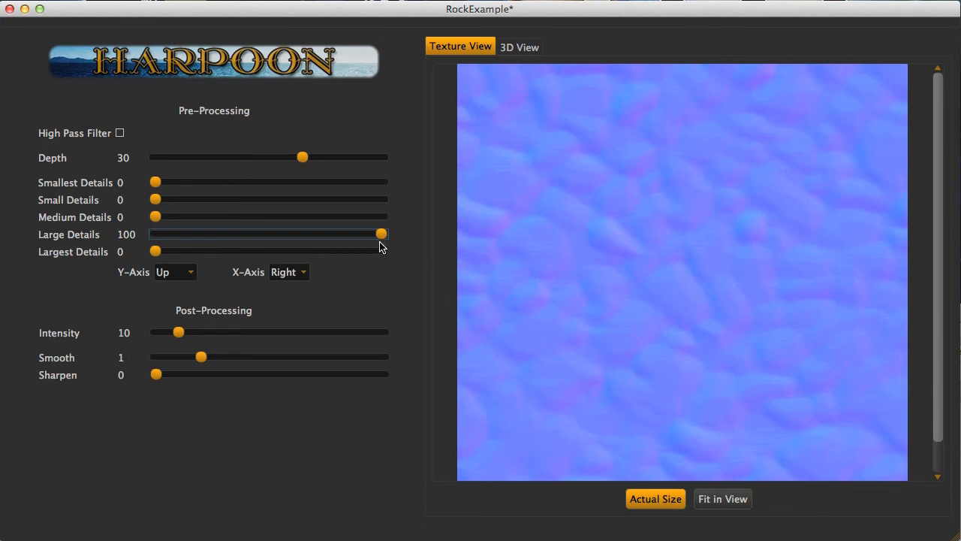
left_click_drag(380, 236, 147, 232)
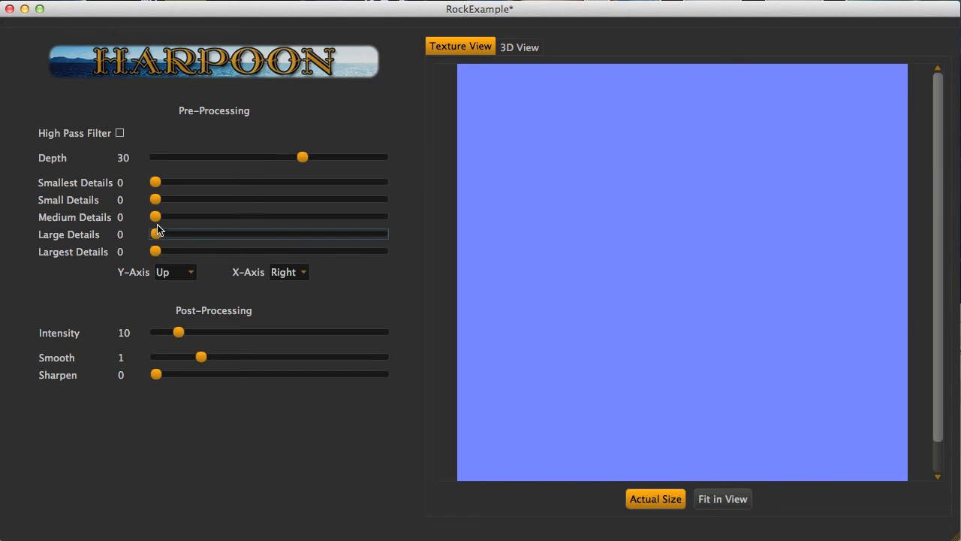
Set Large Details to 54, Small to 40, Smallest to 14, Medium to 26 and Largest to 34 on the rock normal map.
left_click_drag(157, 233, 279, 240)
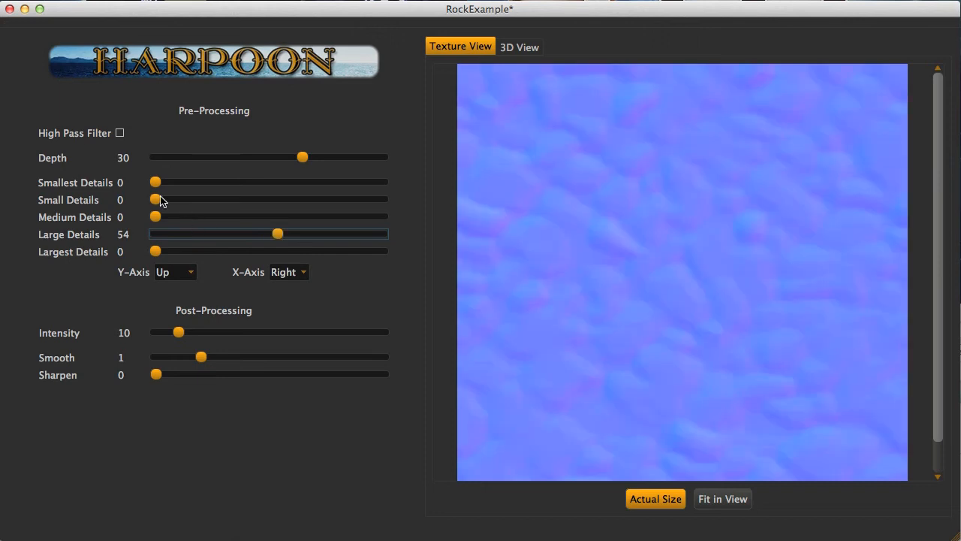
left_click_drag(155, 198, 244, 209)
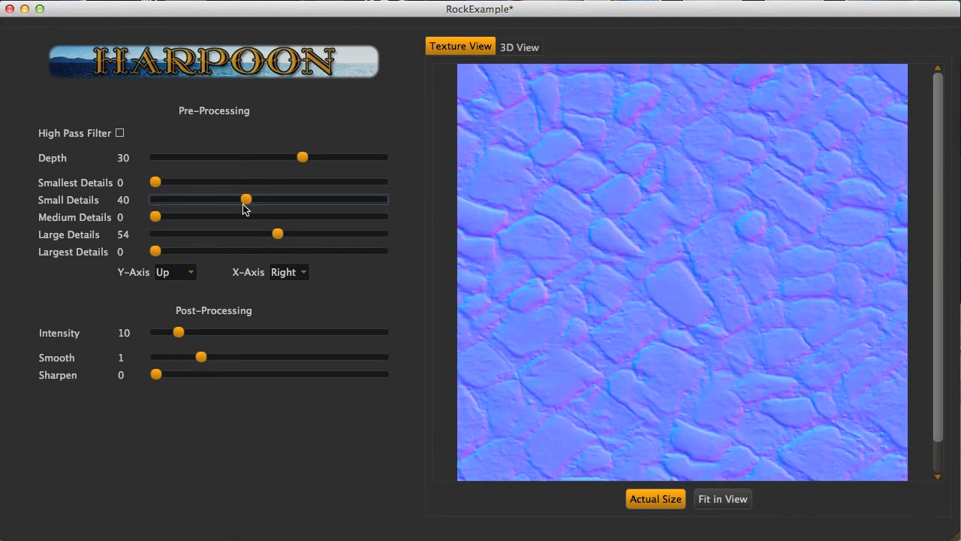
left_click_drag(155, 182, 187, 185)
left_click_drag(157, 216, 220, 219)
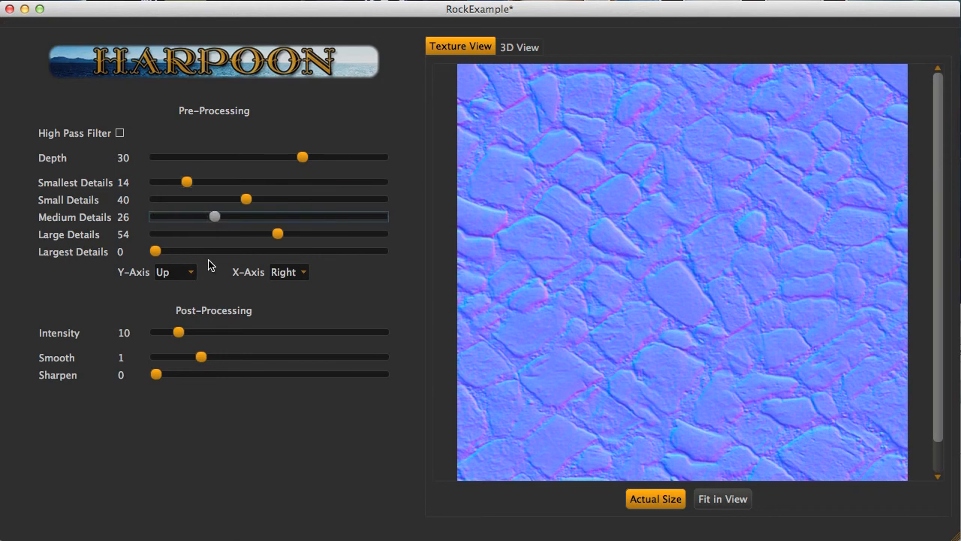
left_click_drag(156, 252, 233, 256)
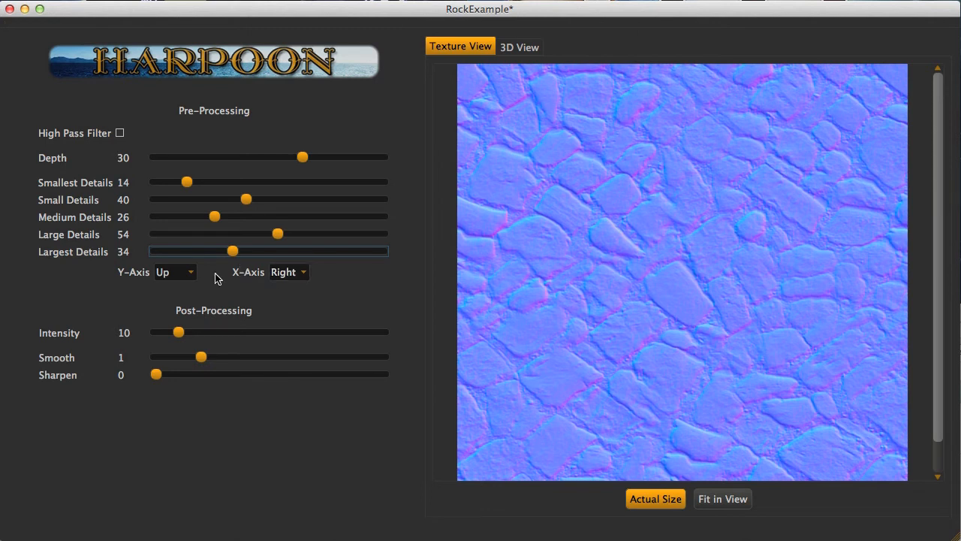
Switch the normal map's X-Axis direction to Left and its Y-Axis direction to Down.
left_click(277, 277)
left_click(283, 297)
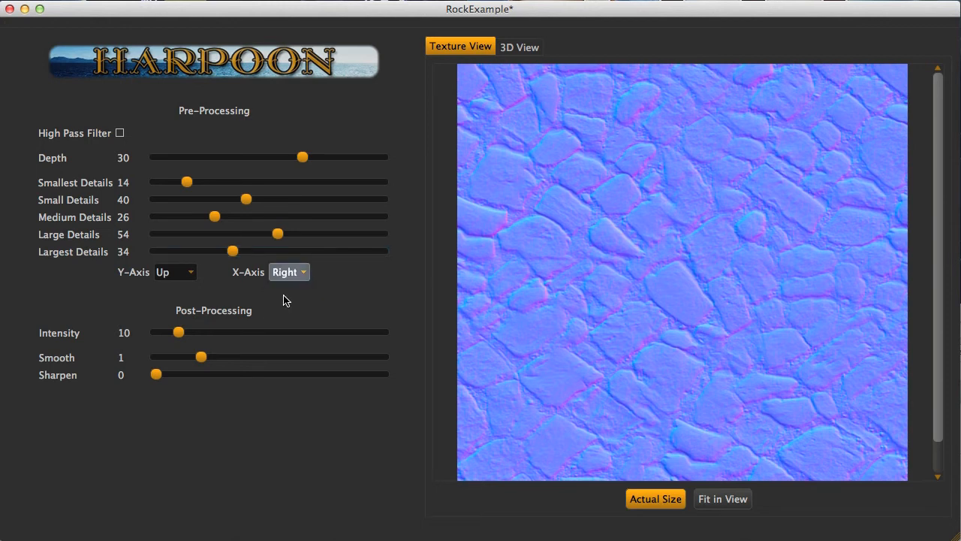
left_click(194, 277)
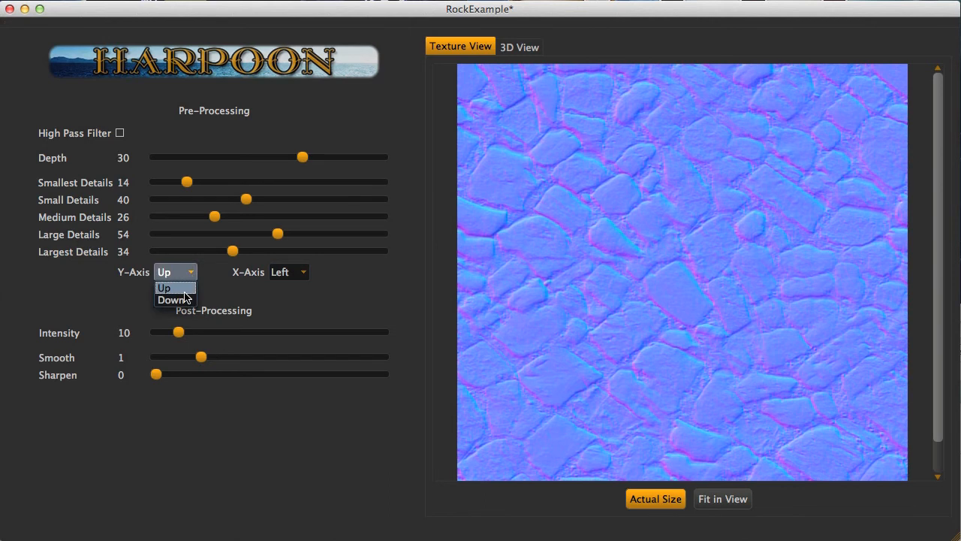
left_click(184, 298)
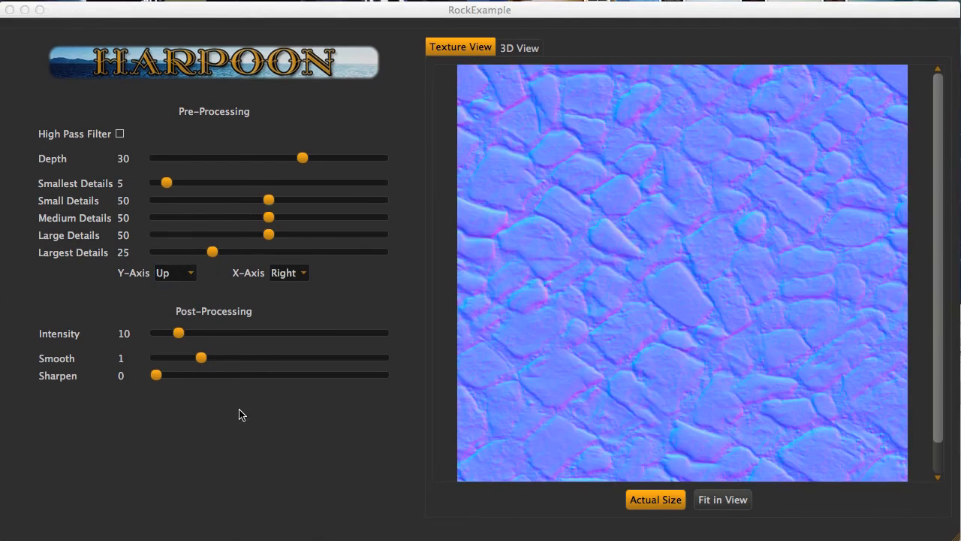
Try a Depth of 100 on the rock normal map, then reduce it to 29.
left_click(269, 461)
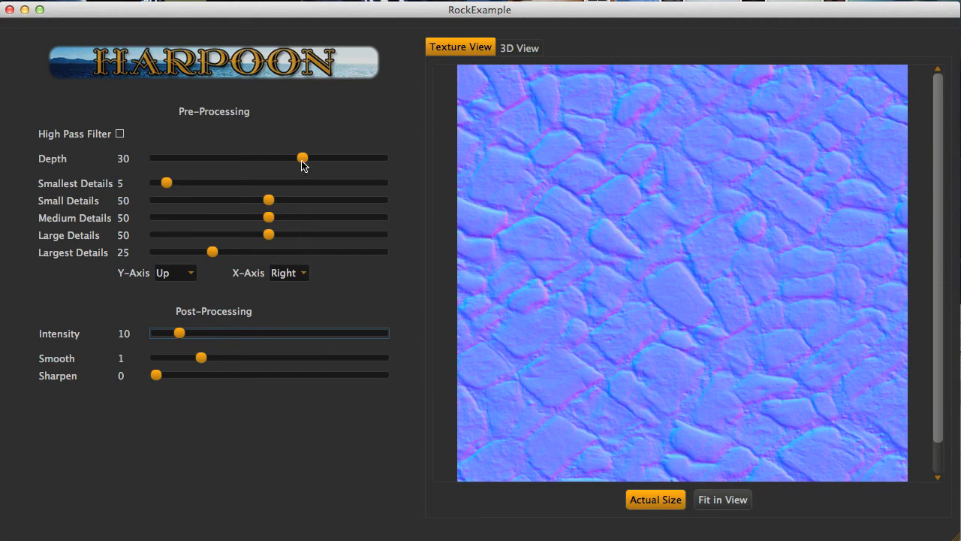
left_click_drag(302, 160, 406, 169)
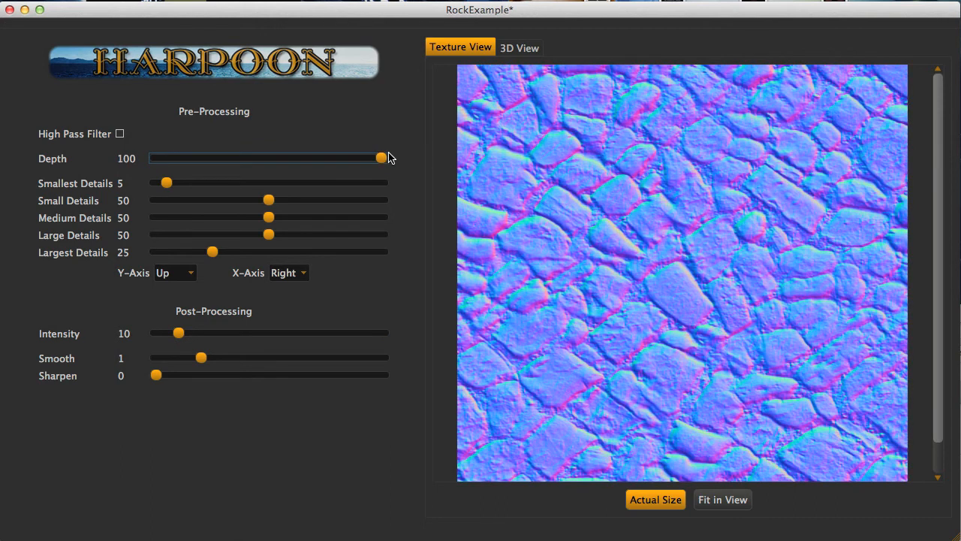
left_click_drag(382, 158, 303, 158)
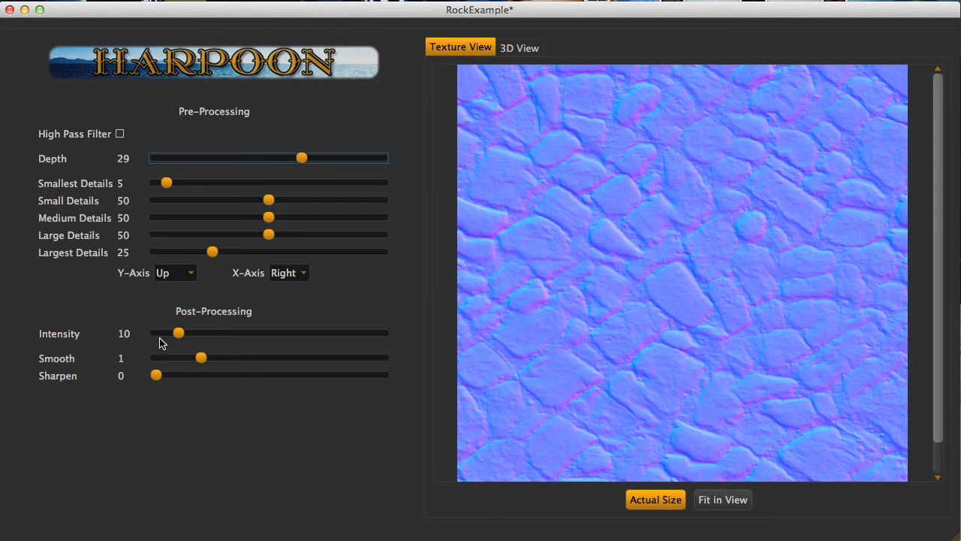
Set the Intensity to 20 and the Depth to 100, then lower the Intensity to 0 to compare the rock relief.
left_click_drag(178, 334, 200, 333)
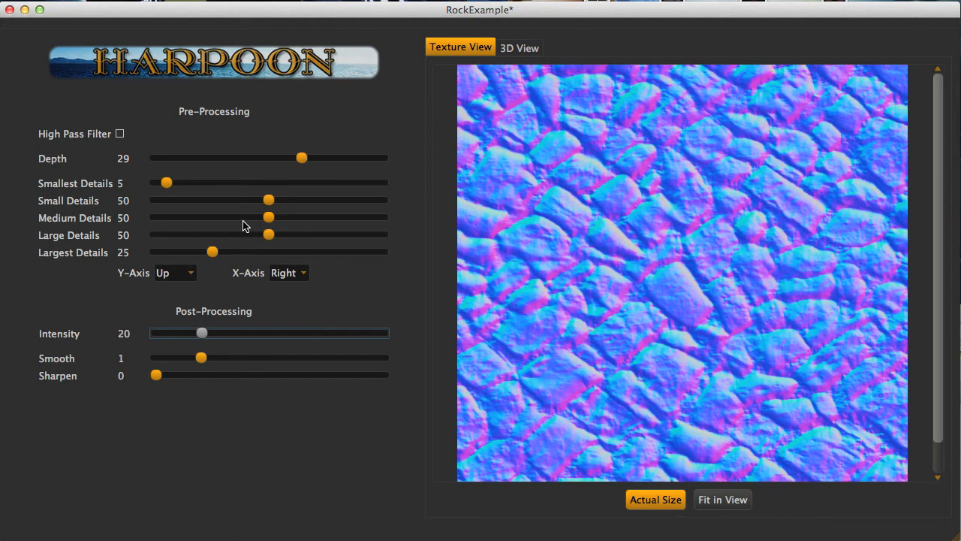
left_click_drag(302, 160, 429, 182)
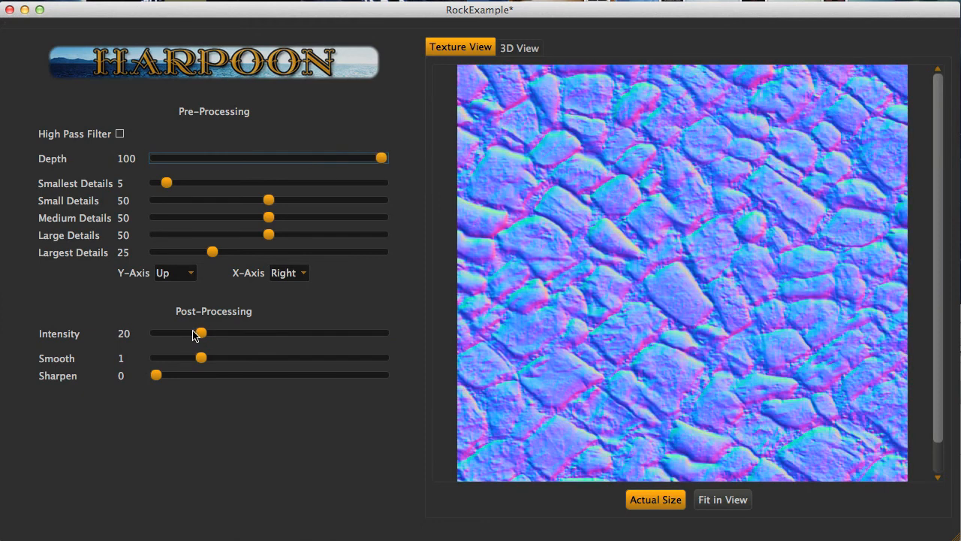
left_click_drag(199, 333, 115, 339)
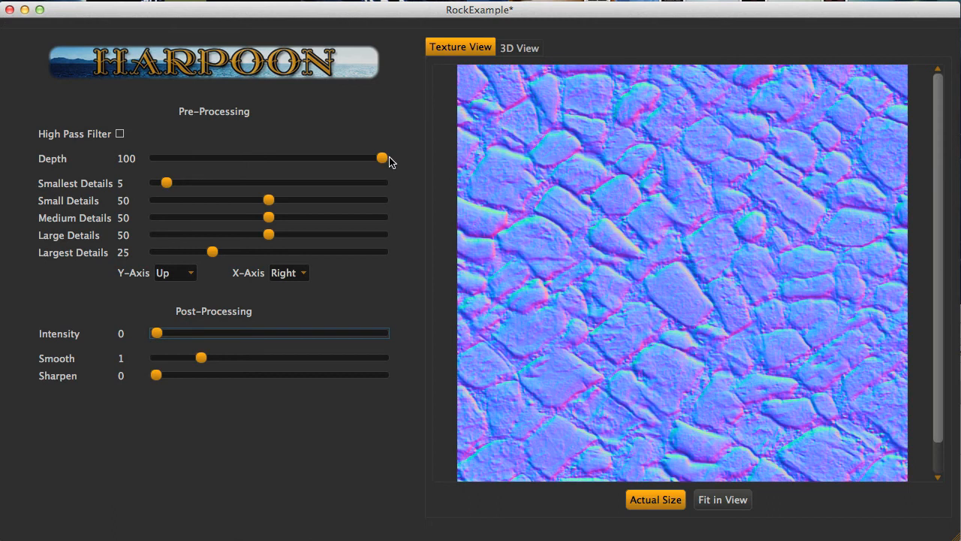
Set the Depth to 7 and try an Intensity of 100 on the rock normal map, then reduce the Intensity to 21.
left_click_drag(381, 160, 277, 157)
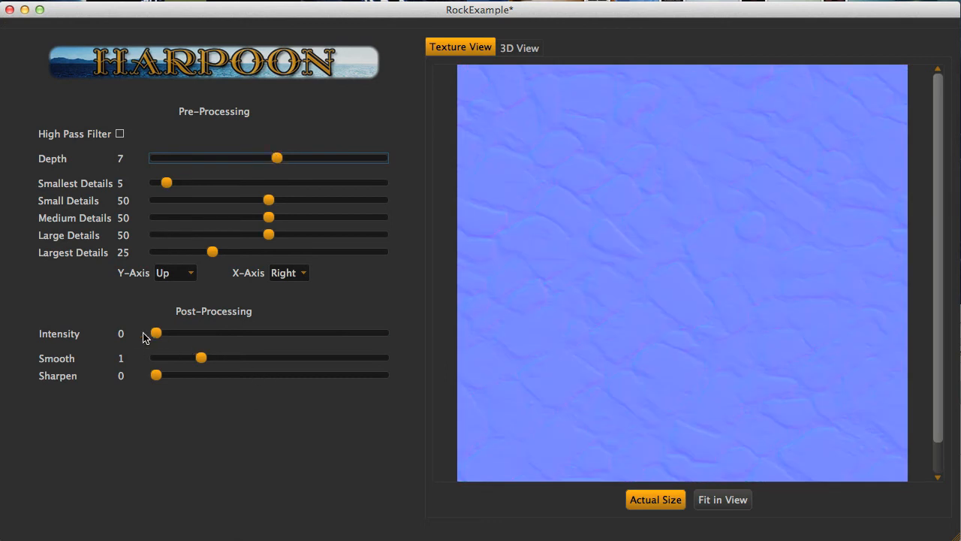
left_click_drag(155, 335, 378, 365)
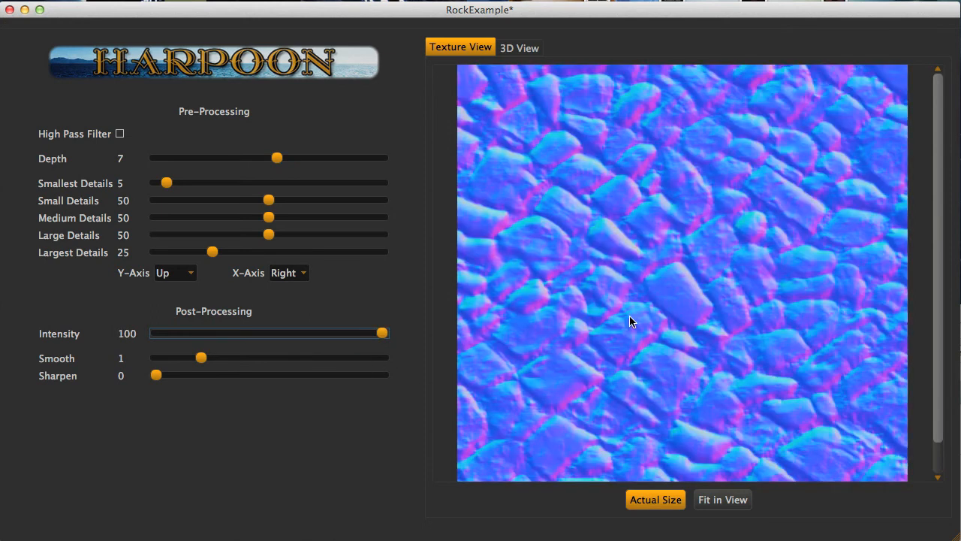
left_click_drag(381, 336, 204, 330)
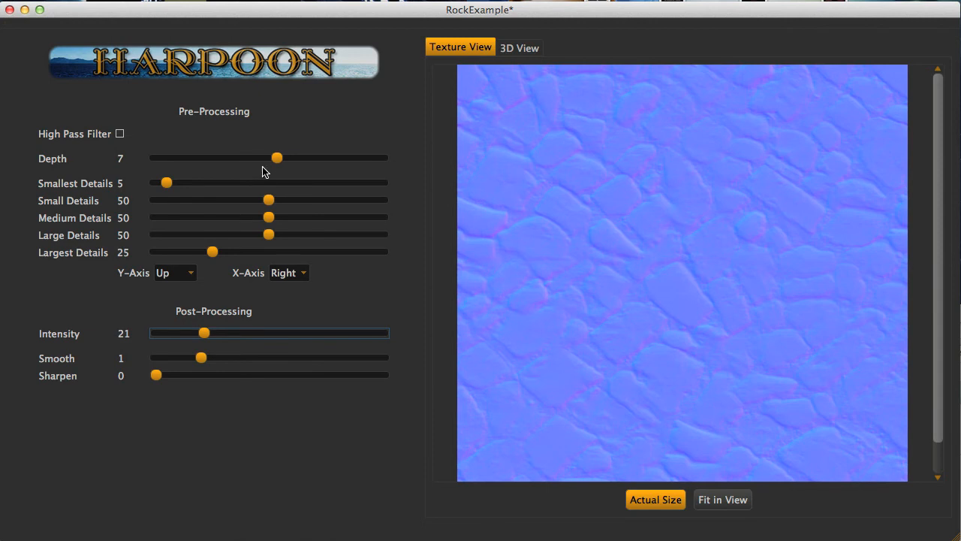
Try a Depth of 100, reduce it to 17, then raise the Intensity to 72 and lower it again.
left_click_drag(275, 158, 510, 197)
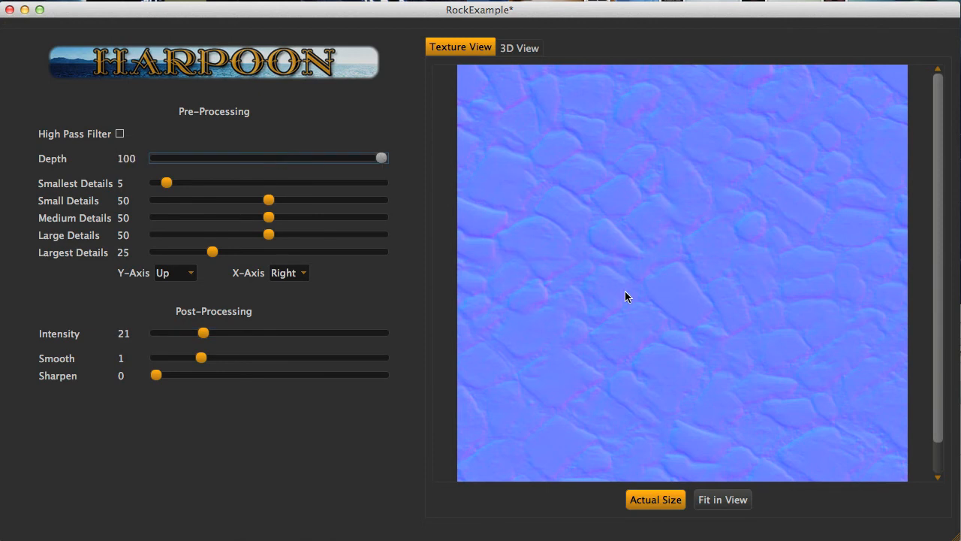
left_click_drag(625, 296, 631, 298)
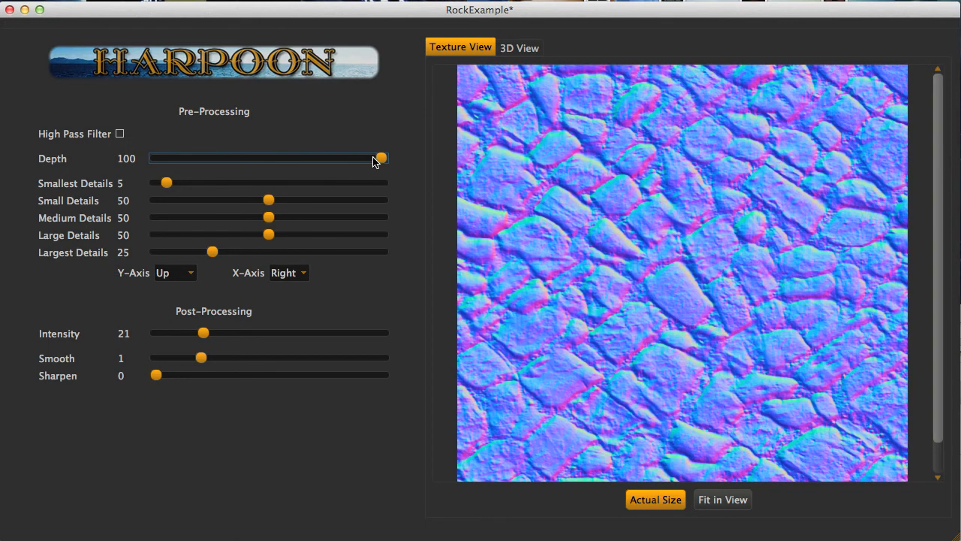
left_click_drag(378, 160, 287, 160)
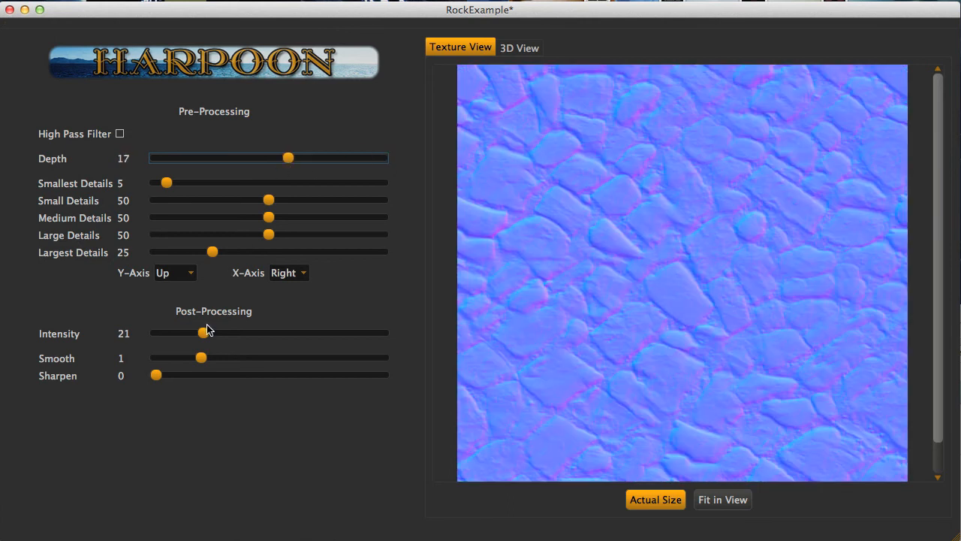
left_click_drag(204, 333, 319, 335)
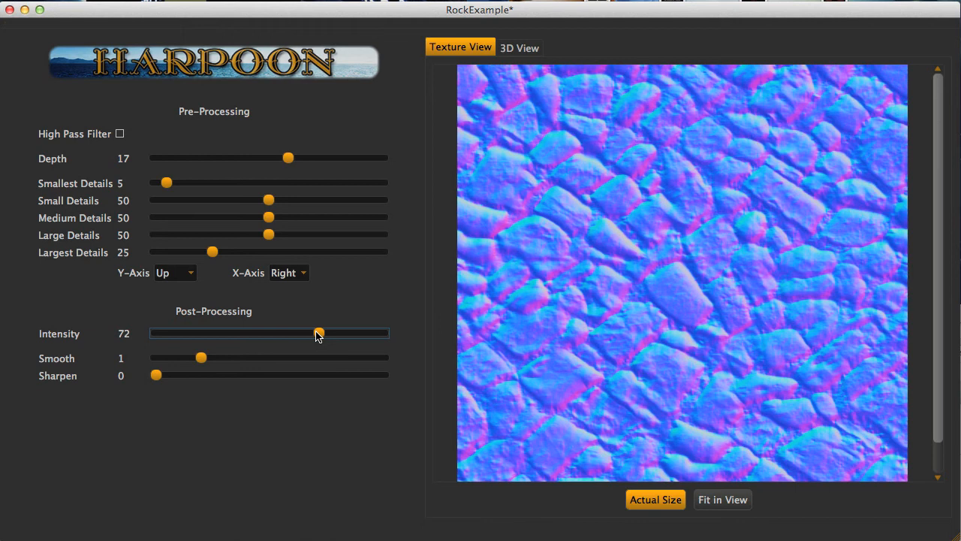
left_click_drag(319, 336, 157, 319)
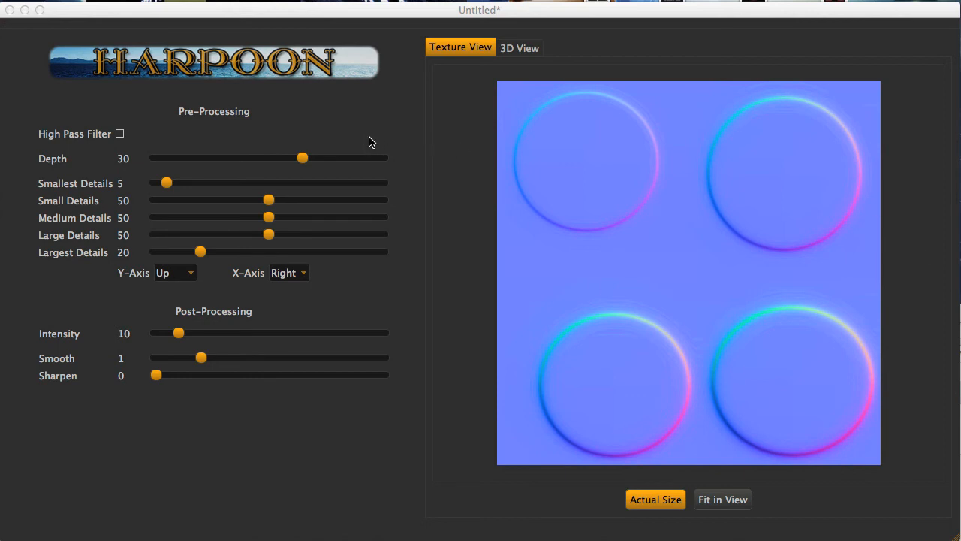
Set the Depth to 100, Smooth to 5 and Sharpen to 47 on the normal map with the four circles.
left_click_drag(307, 159, 399, 157)
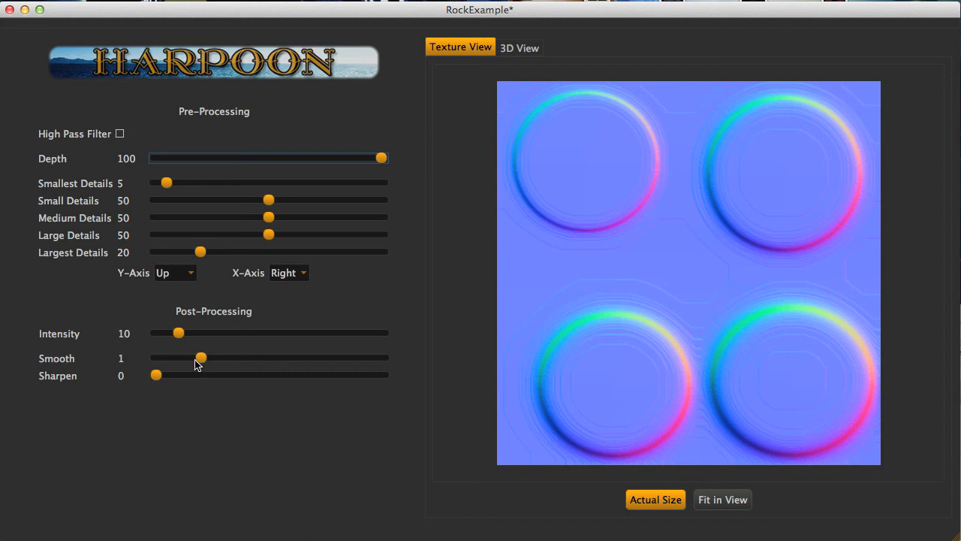
left_click_drag(200, 361, 516, 365)
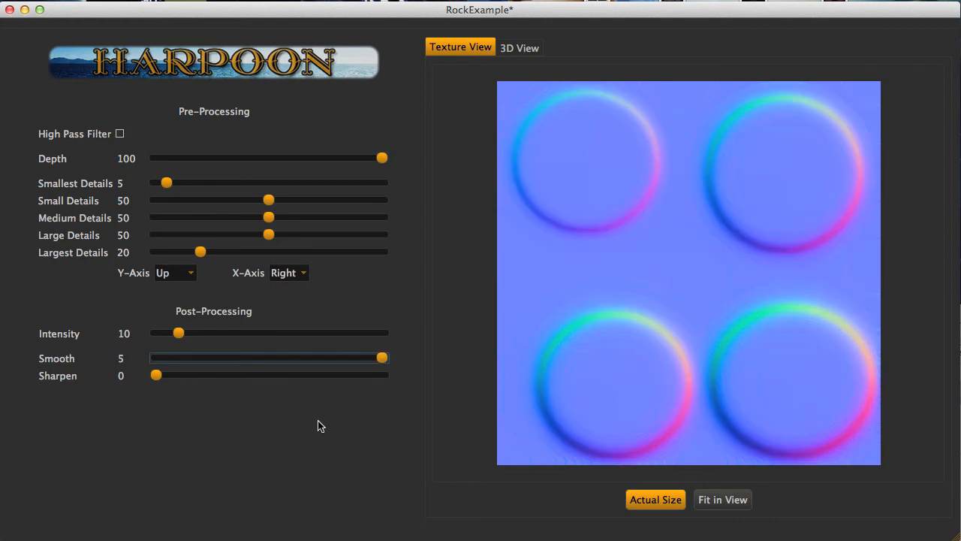
left_click(156, 376)
left_click_drag(155, 377, 368, 381)
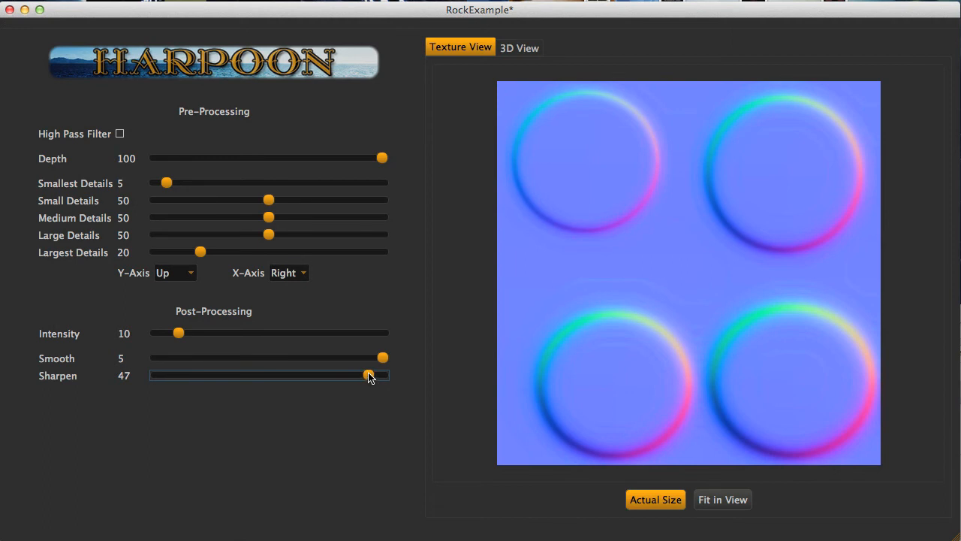
Return Sharpen to 0 and Smooth to 1, and reduce the circles' Depth to 4.
left_click_drag(368, 376, 108, 375)
left_click_drag(382, 359, 202, 344)
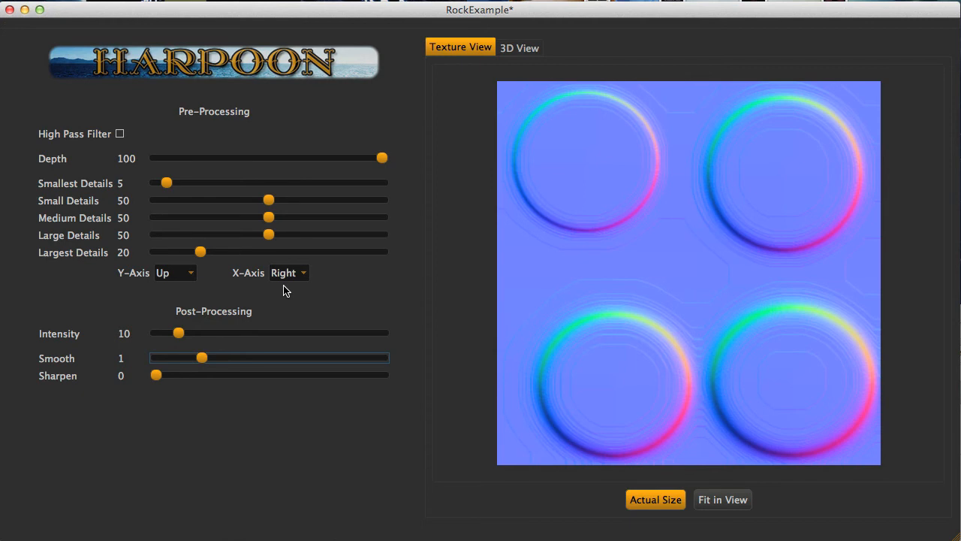
left_click_drag(387, 165, 278, 152)
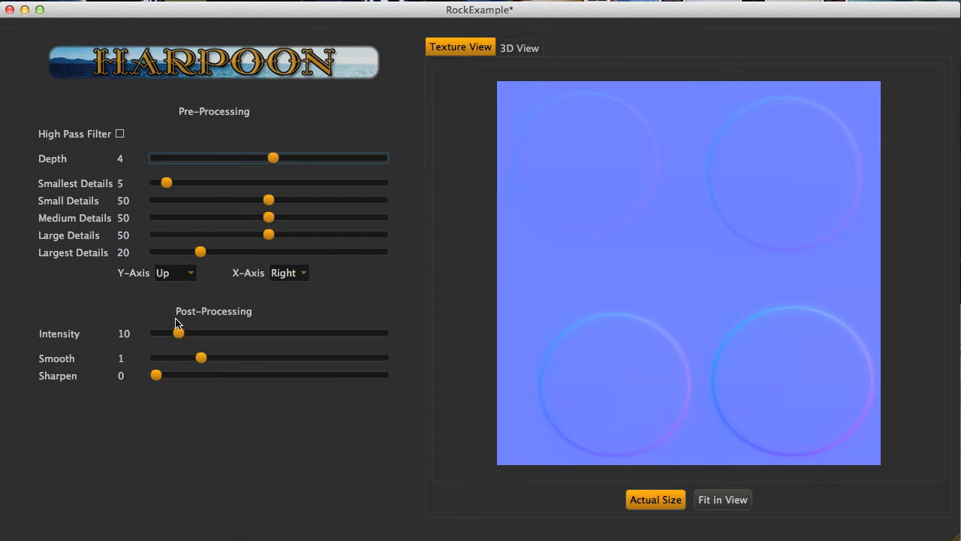
Try an Intensity of 99 on the circles, reduce it to 70, set the Depth to 12, then lower both slightly.
left_click_drag(178, 331, 365, 468)
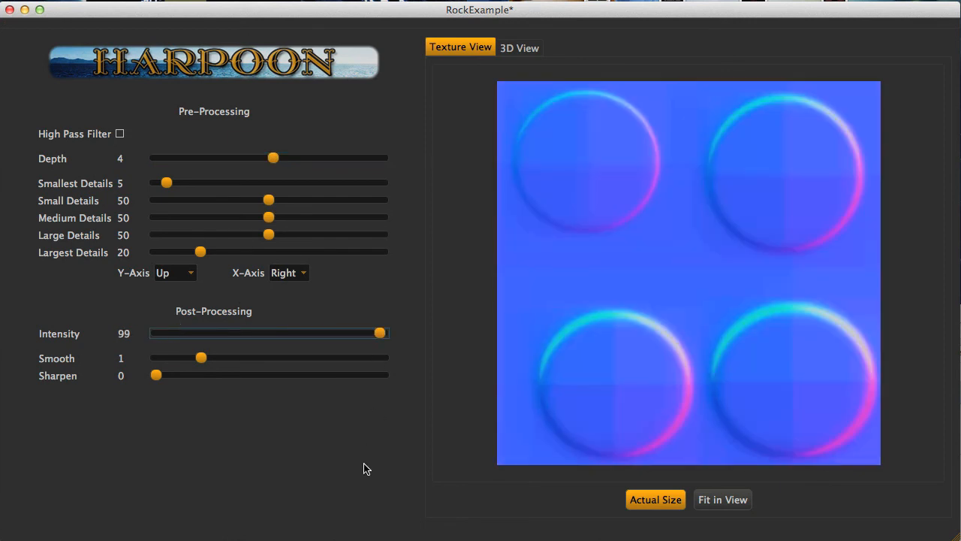
left_click_drag(380, 333, 315, 339)
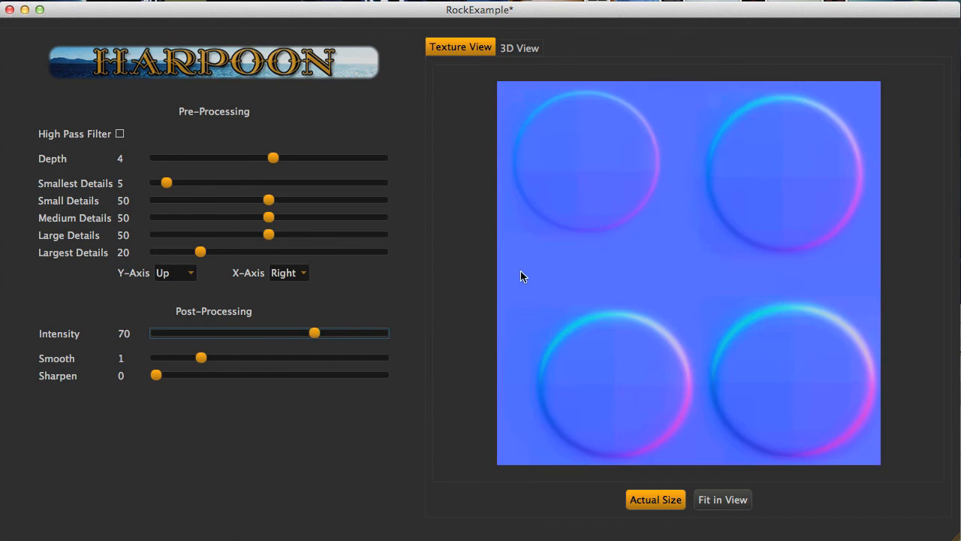
left_click_drag(272, 159, 288, 255)
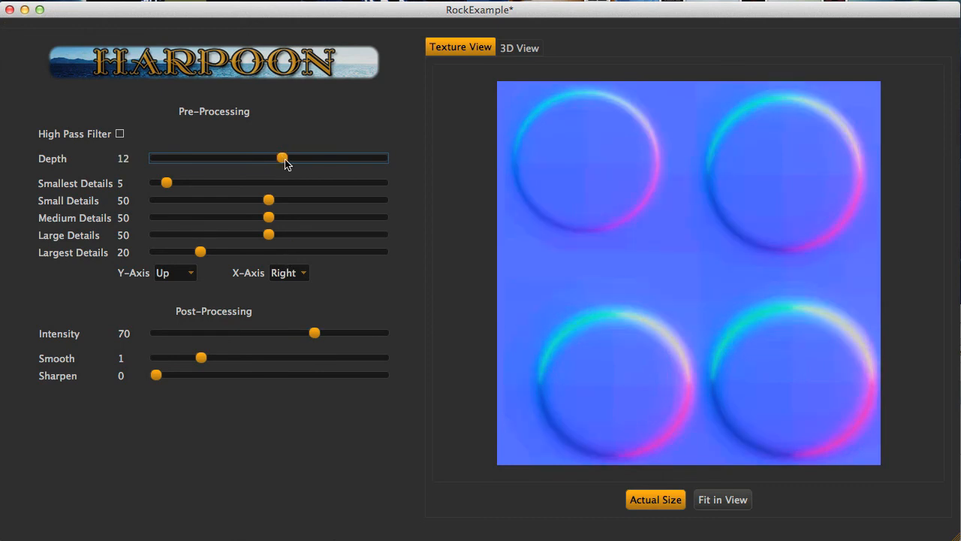
left_click_drag(283, 164, 279, 316)
left_click_drag(314, 337, 292, 334)
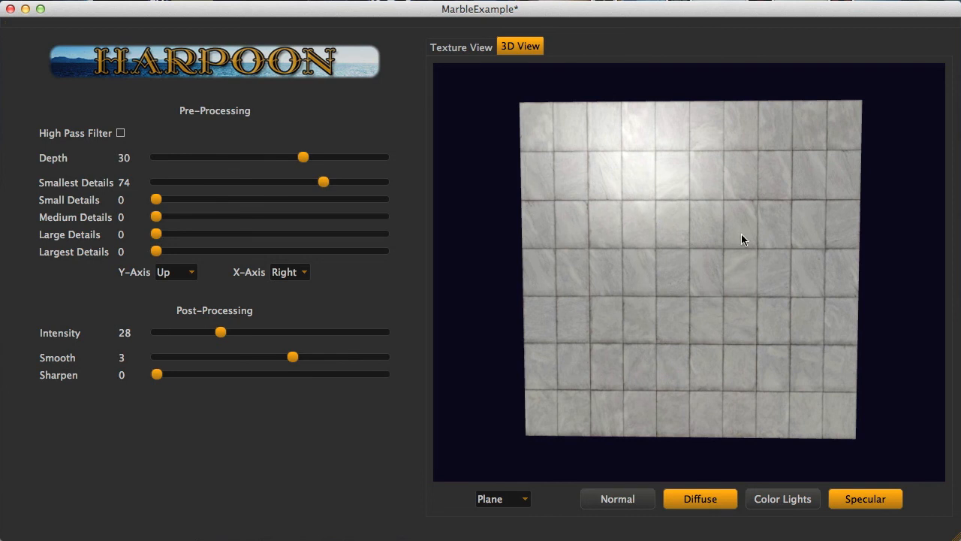
Show the marble tile normal map in the texture view.
left_click(485, 48)
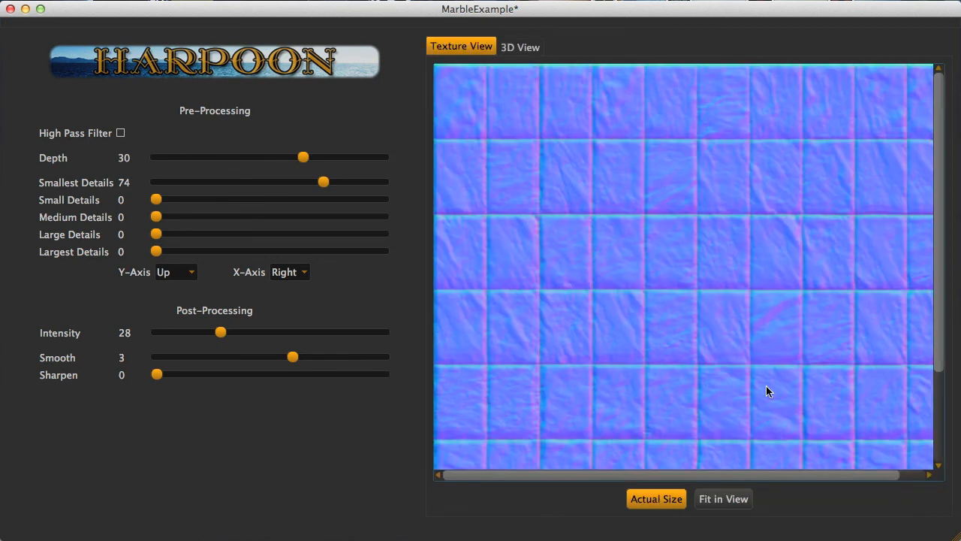
Show the marble tiles on the 3D plane with the normal map on and the diffuse texture off, and inspect the surface relief.
left_click(529, 49)
left_click(635, 504)
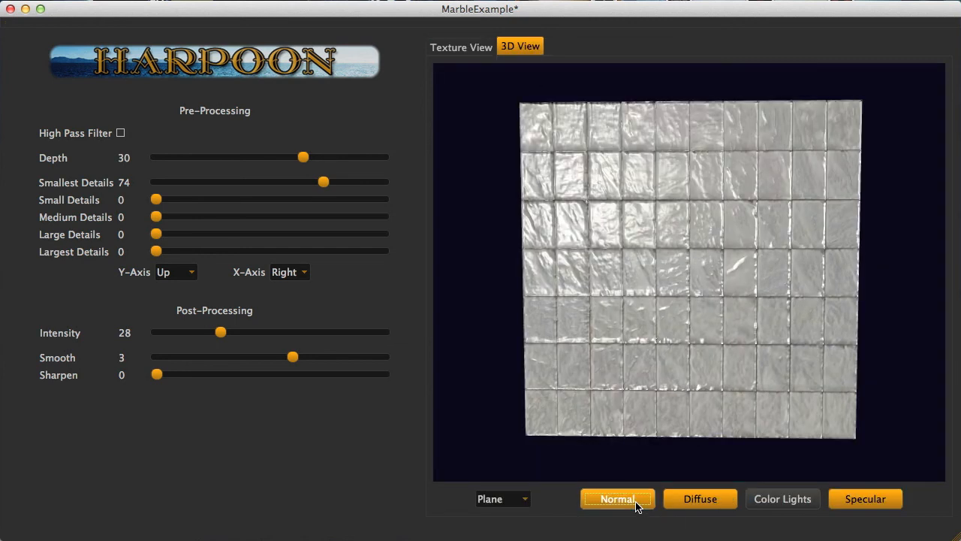
left_click(696, 500)
mouse_move(712, 341)
left_mouse_down()
mouse_move(716, 321)
mouse_move(680, 328)
mouse_move(669, 361)
mouse_move(628, 326)
left_mouse_up()
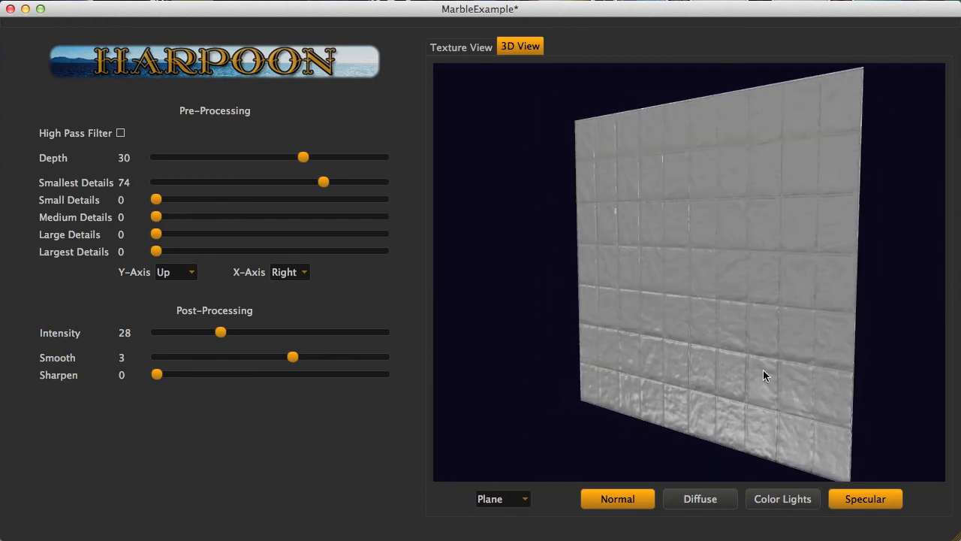
left_click_drag(752, 338, 871, 331)
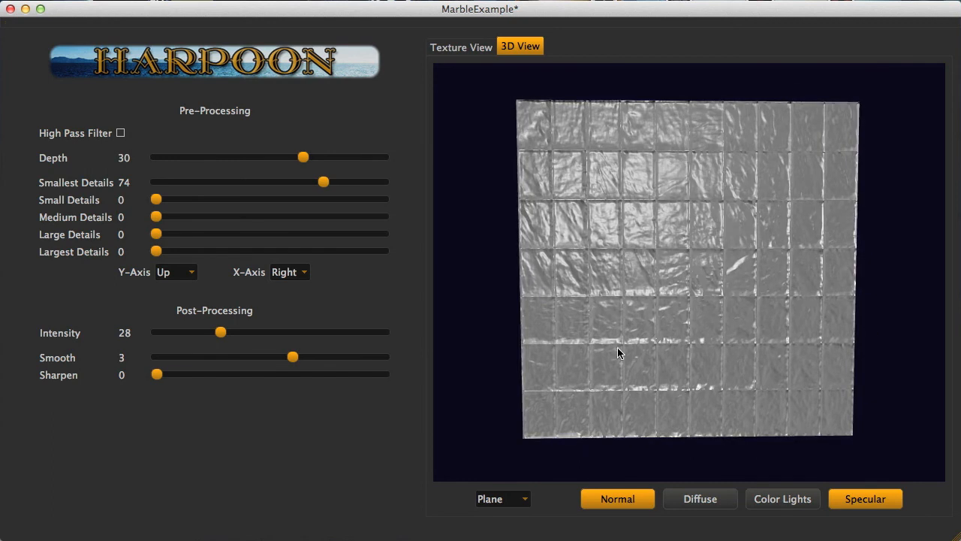
Enable the High Pass Filter for the marble normal map and inspect the tile surfaces and grout lines from several angles.
left_click(120, 133)
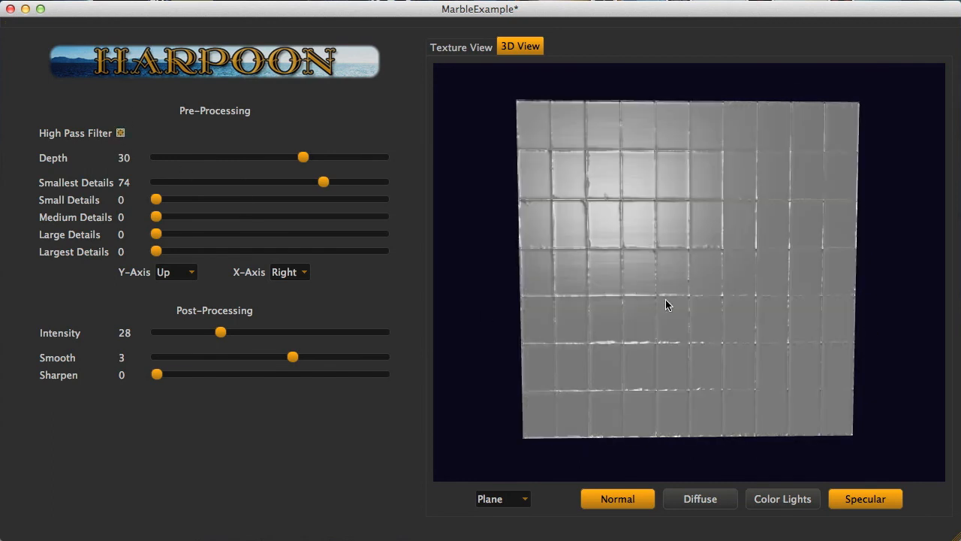
left_click_drag(695, 314, 279, 375)
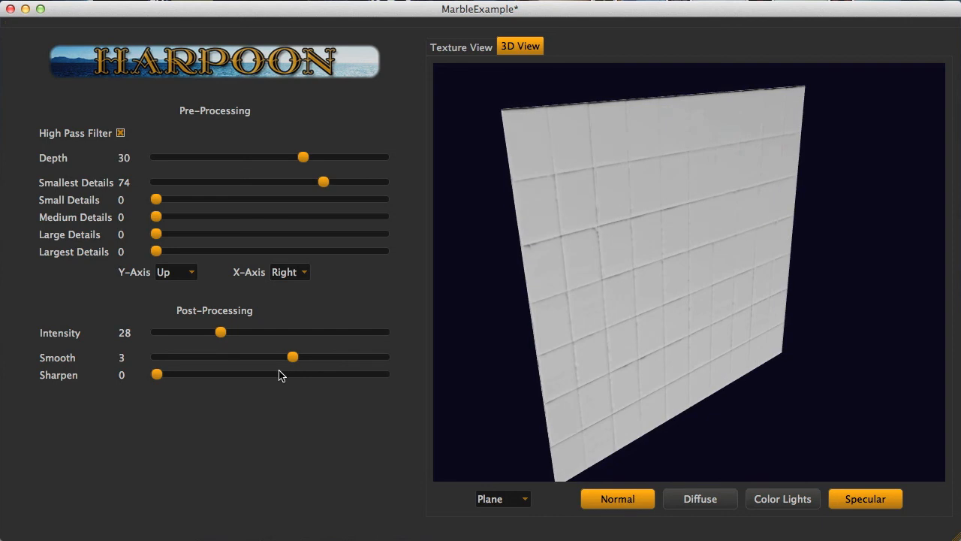
left_click_drag(691, 361, 956, 355)
left_click_drag(688, 360, 858, 282)
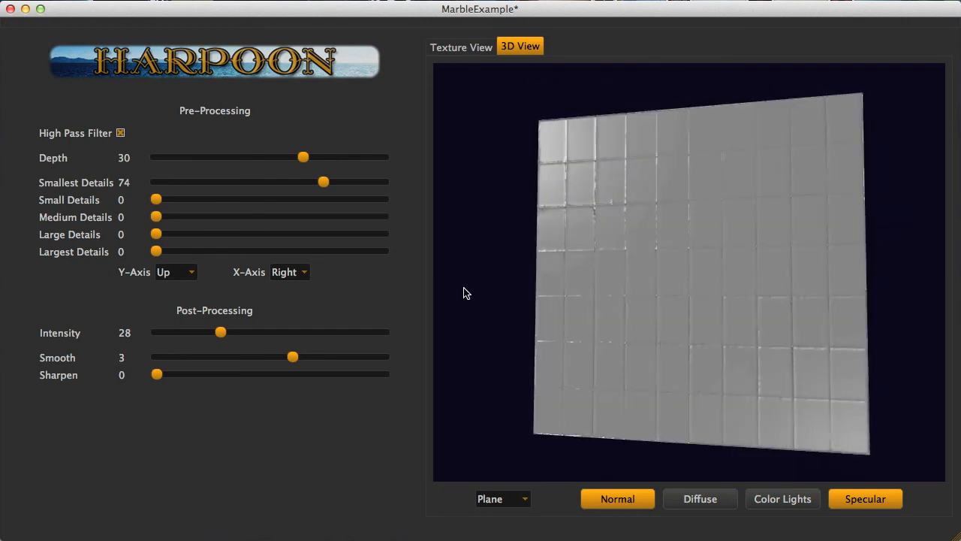
left_click_drag(720, 302, 720, 330)
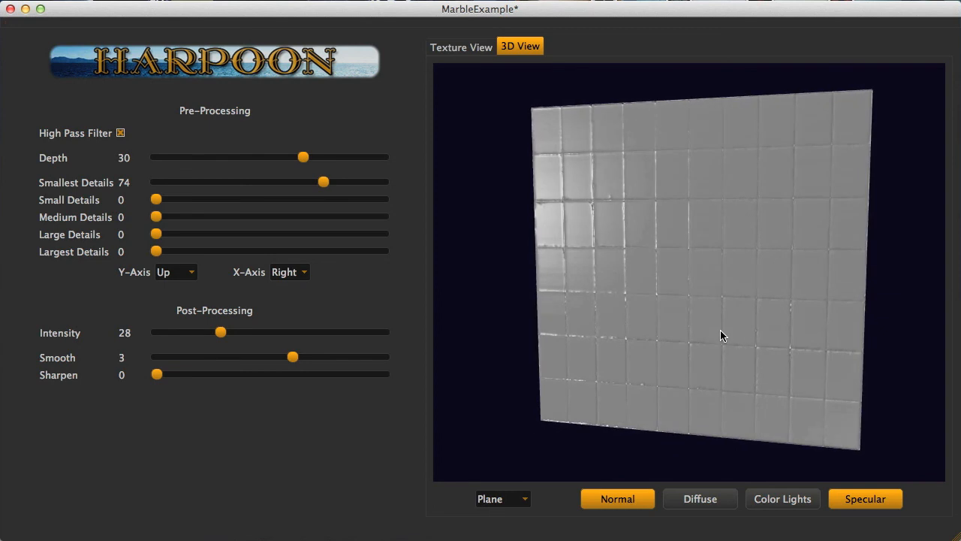